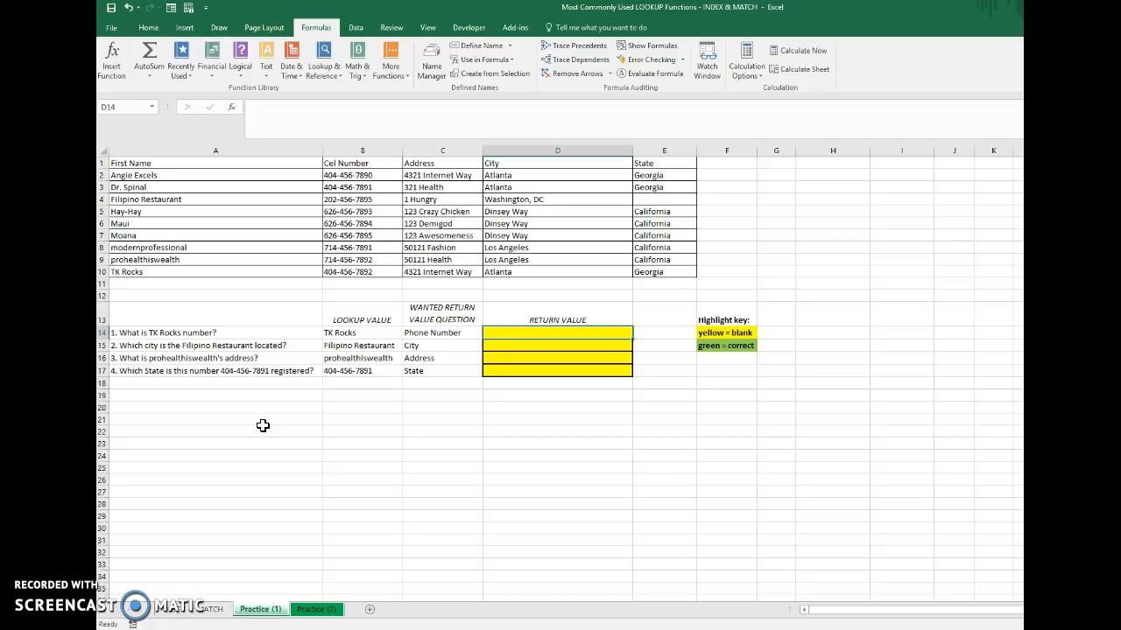
# Step: Examine the contact table's header row and its First Name, Cel Number, Address, City and State columns down to row 10
pyautogui.click(247, 162)
pyautogui.moveTo(247, 162); pyautogui.dragTo(655, 167)
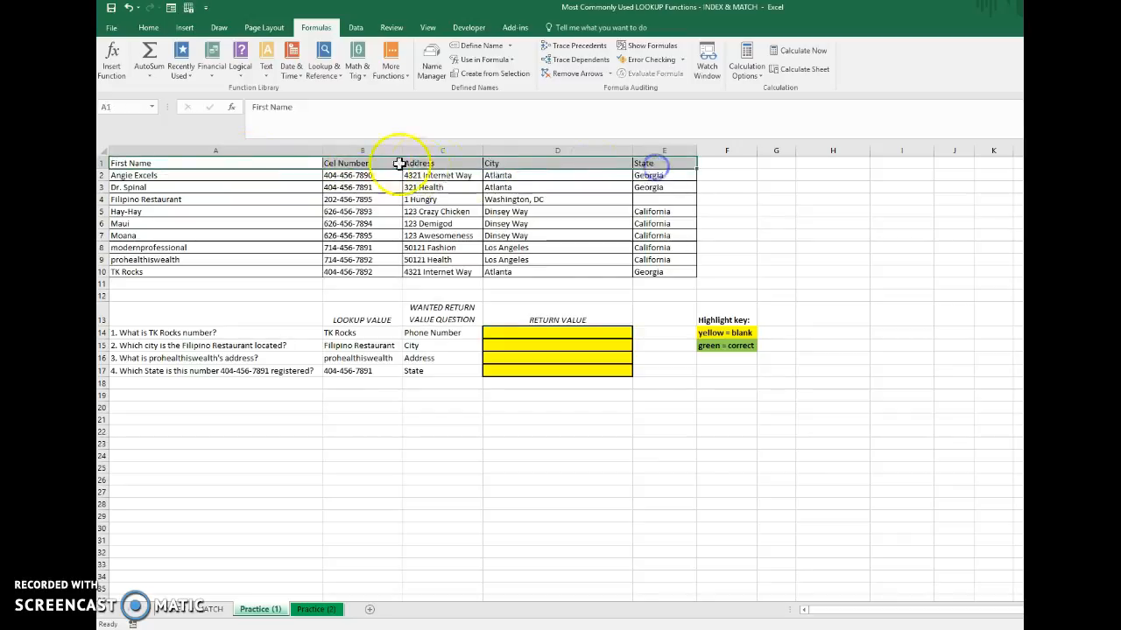
pyautogui.click(293, 164)
pyautogui.moveTo(293, 164); pyautogui.dragTo(285, 269)
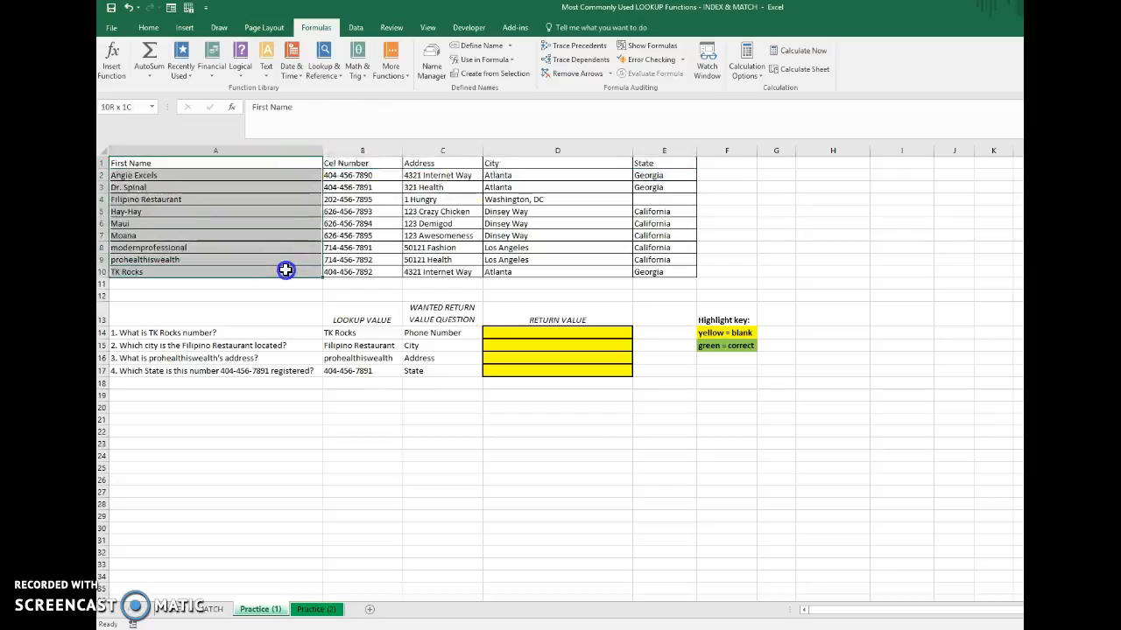
pyautogui.click(388, 164)
pyautogui.moveTo(388, 164); pyautogui.dragTo(375, 270)
pyautogui.moveTo(452, 166); pyautogui.dragTo(483, 274)
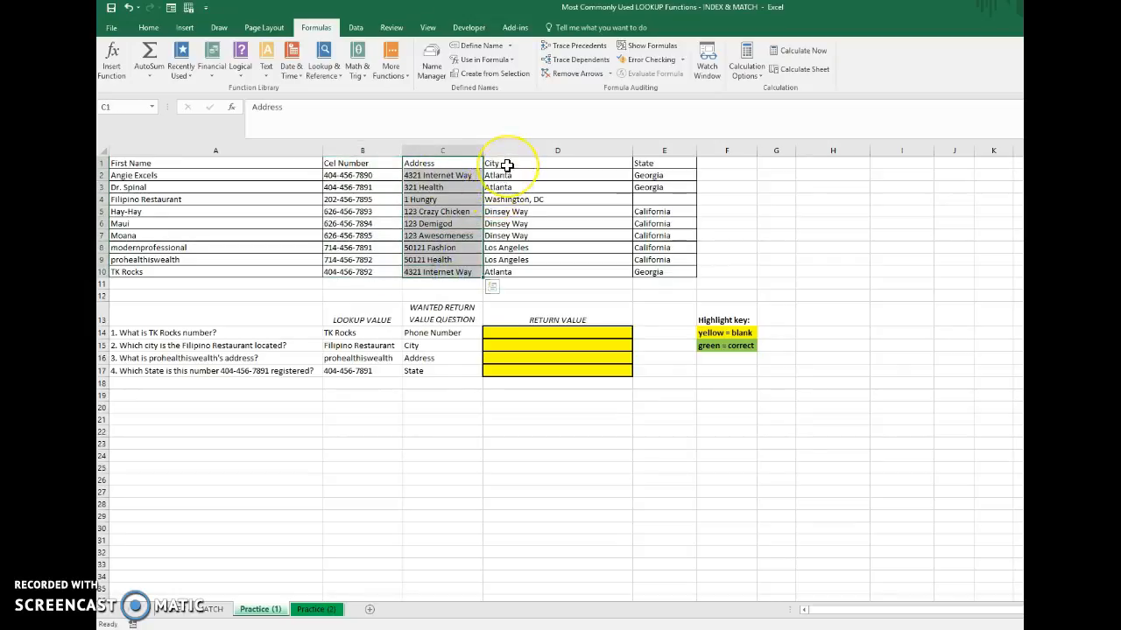
pyautogui.moveTo(499, 165); pyautogui.dragTo(491, 274)
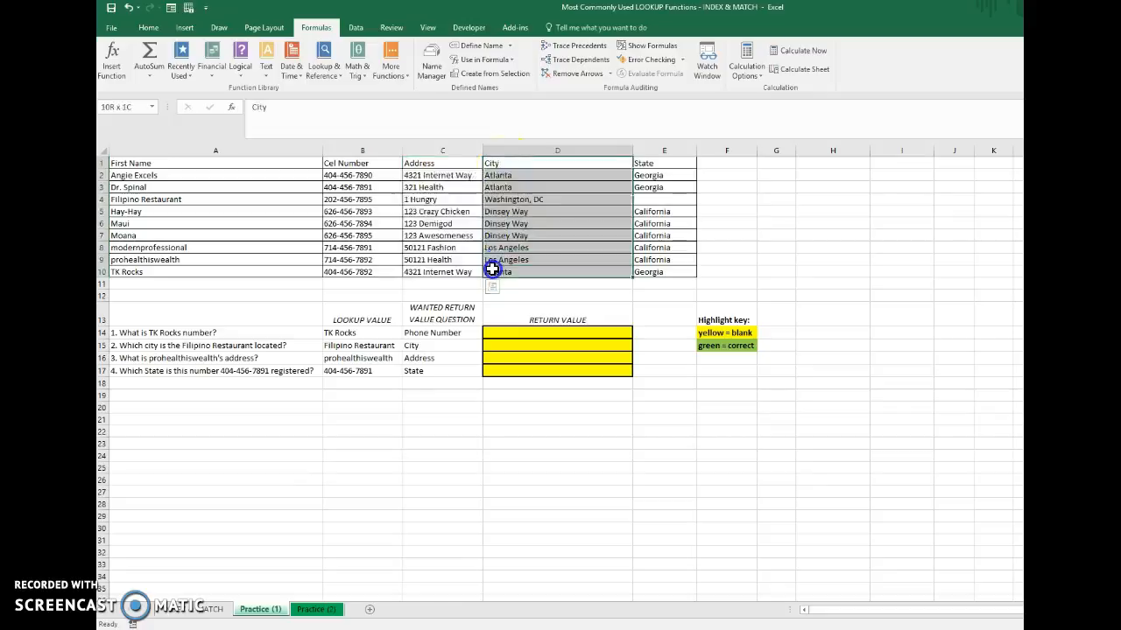
pyautogui.moveTo(652, 165); pyautogui.dragTo(648, 277)
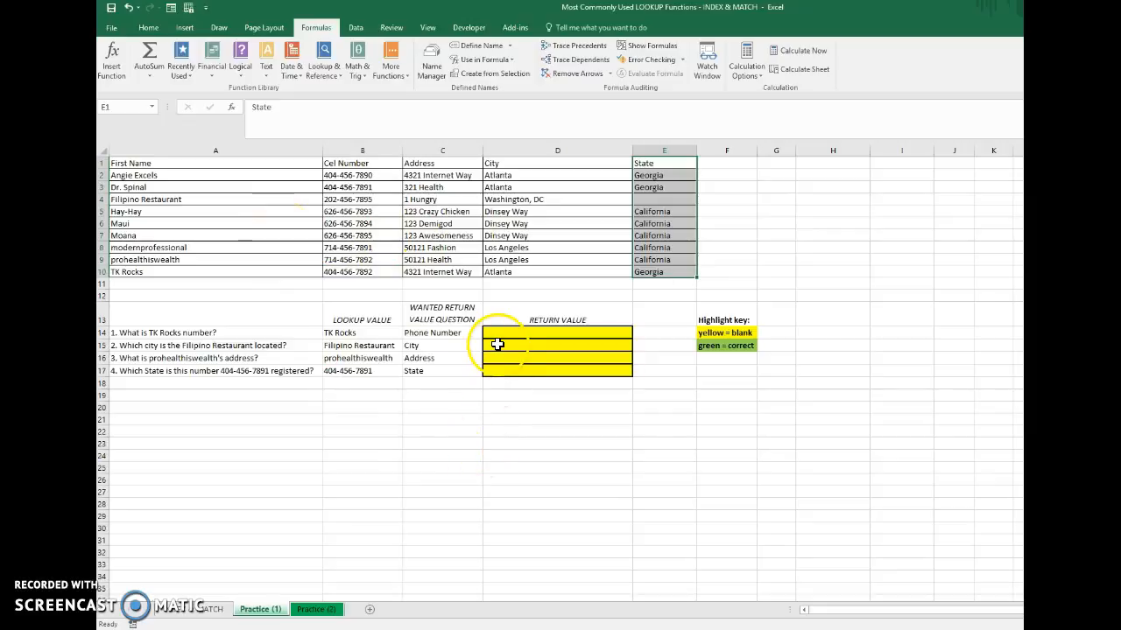
# Step: Begin an INDEX formula in D14 that returns from the Cel Number range B1:B10, with a nested MATCH for the row number
pyautogui.click(564, 331)
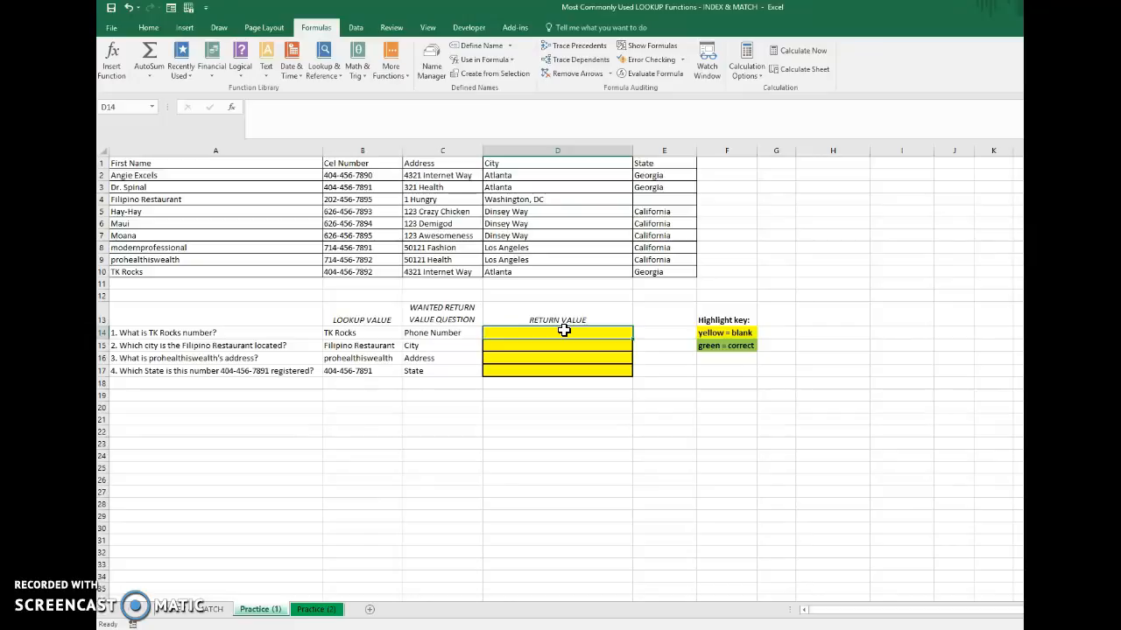
pyautogui.write('=INDEX')
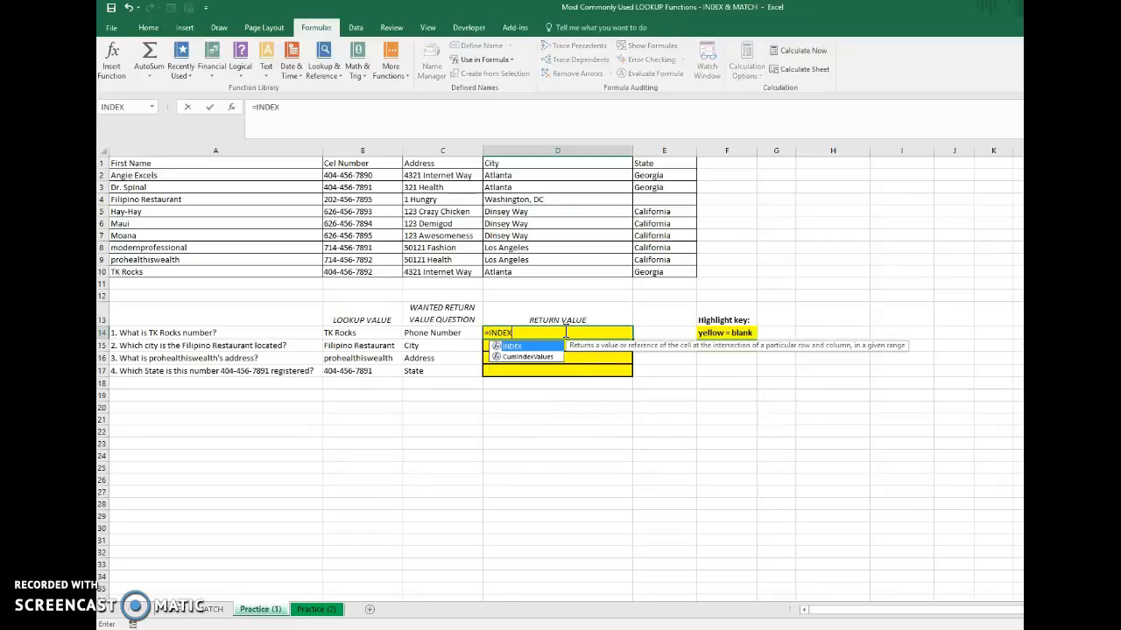
pyautogui.write('(')
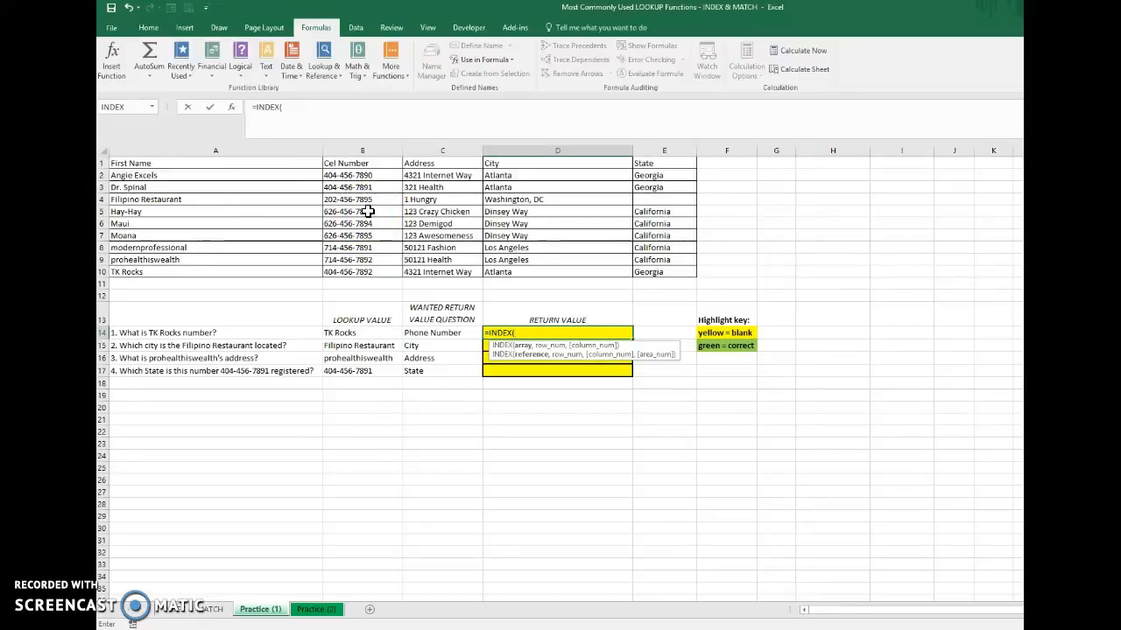
pyautogui.moveTo(348, 164); pyautogui.dragTo(360, 273)
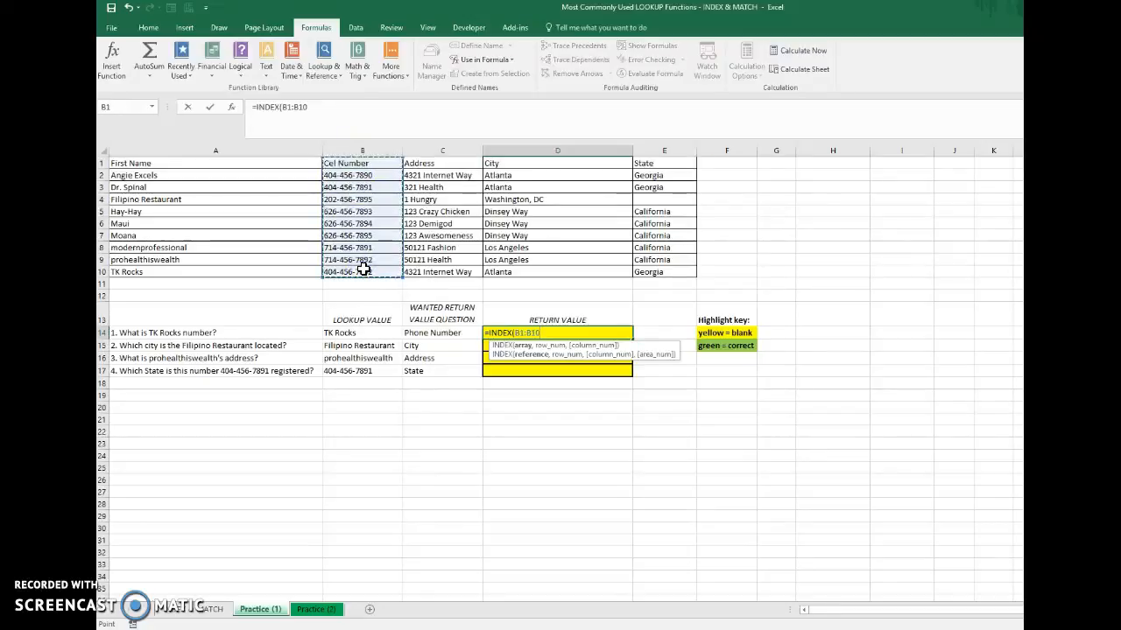
pyautogui.write(',M')
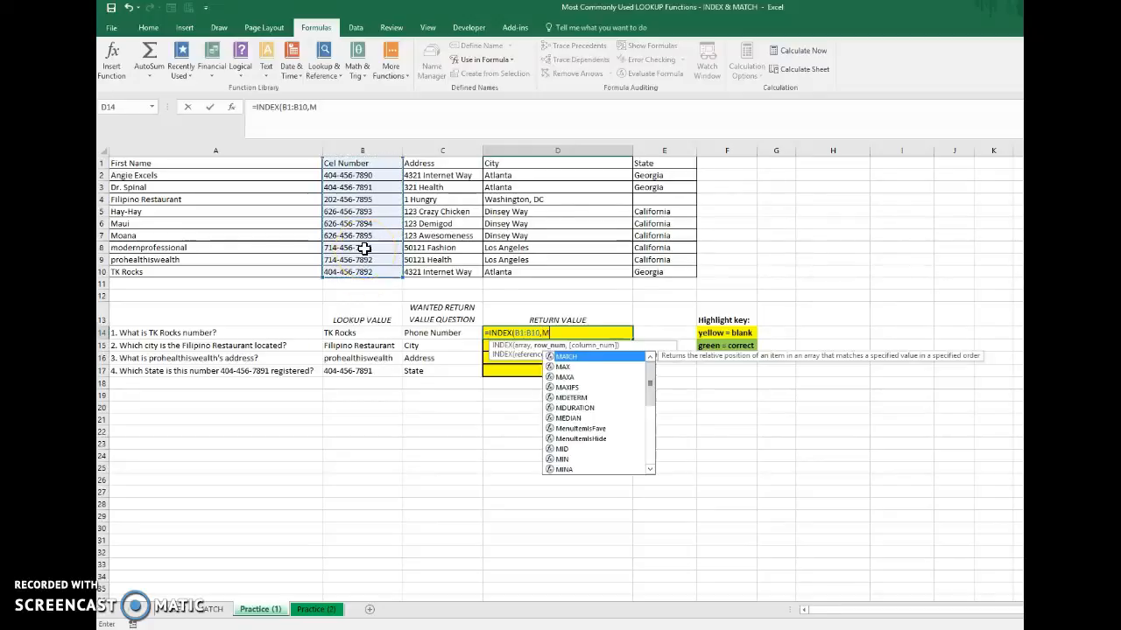
pyautogui.write('ATCH')
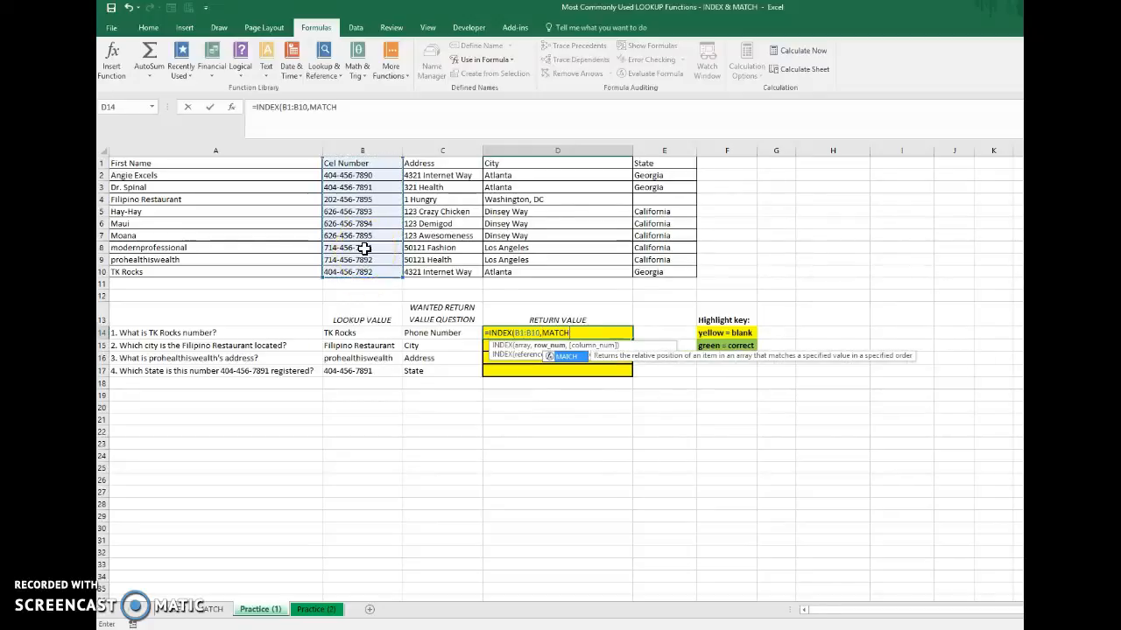
pyautogui.write('(')
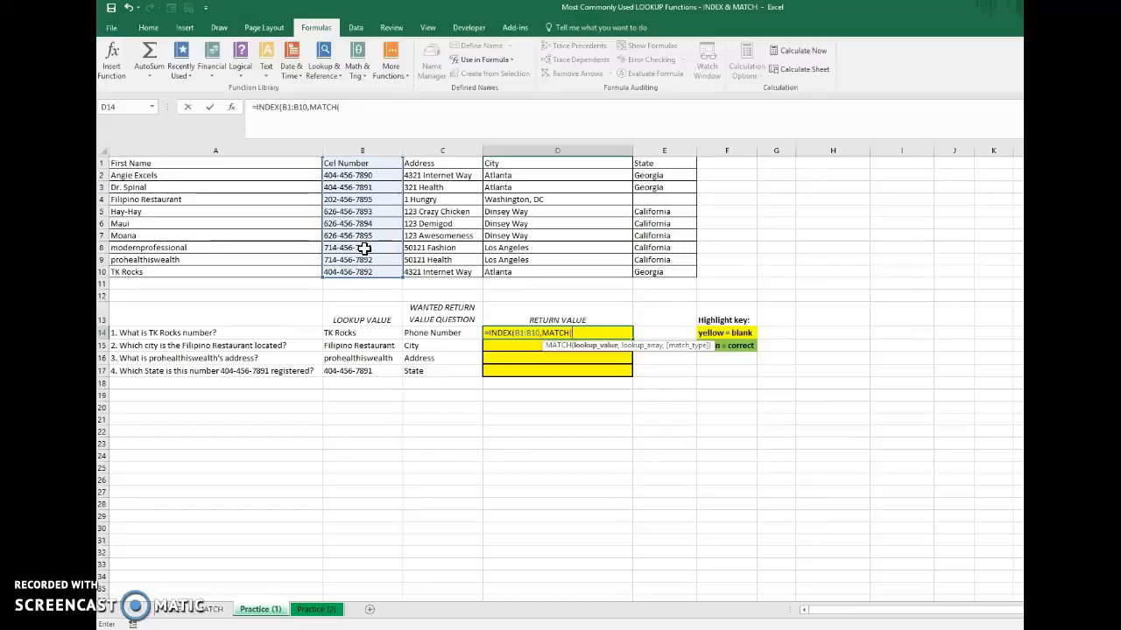
# Step: Complete D14's MATCH with lookup value B14, lookup array A1:A10 and match type 0, and enter the formula
pyautogui.click(381, 334)
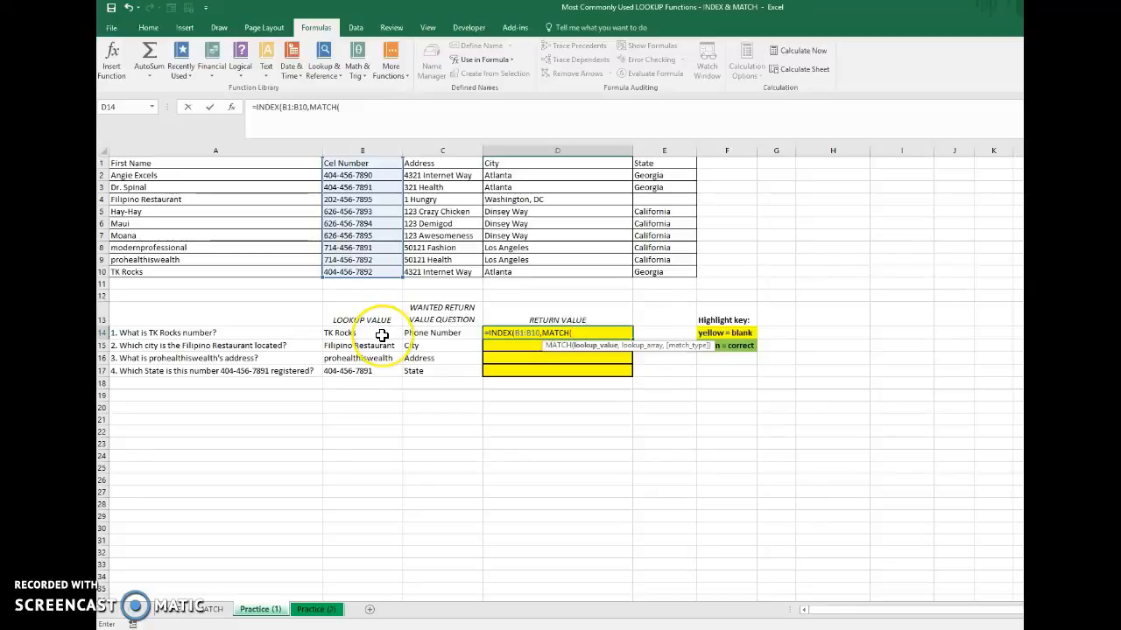
pyautogui.click(382, 335)
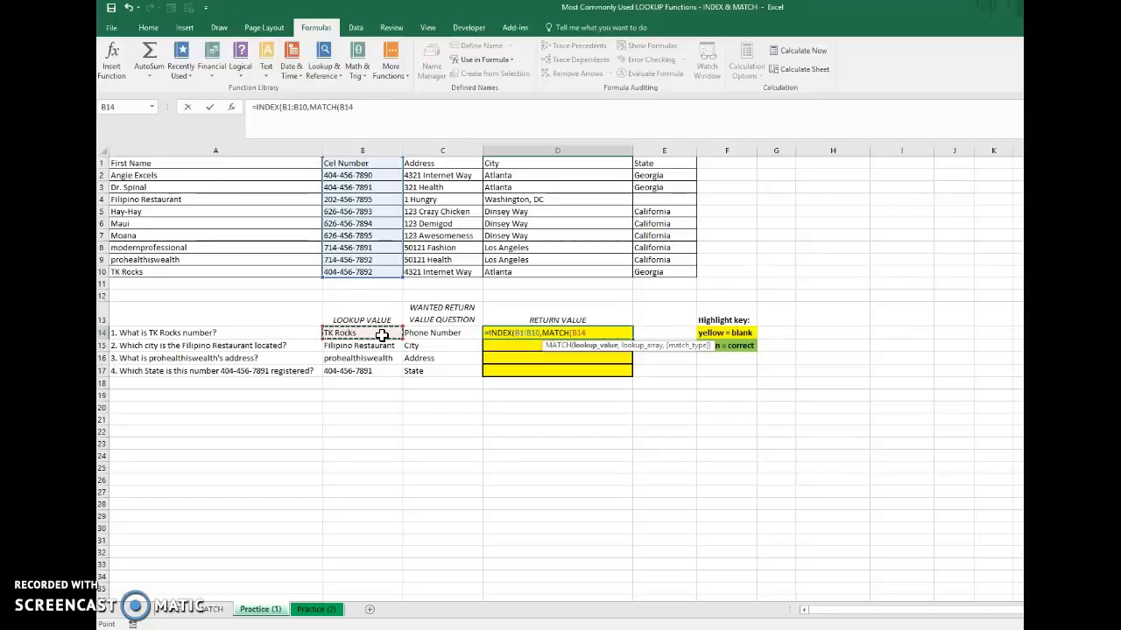
pyautogui.write(',')
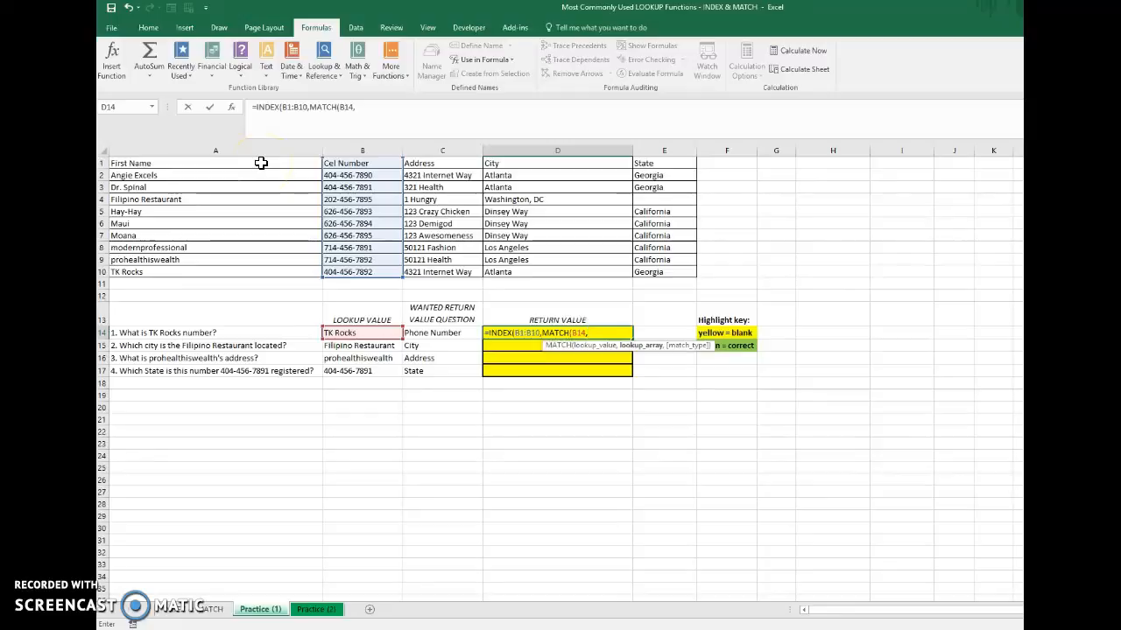
pyautogui.moveTo(261, 163); pyautogui.dragTo(259, 267)
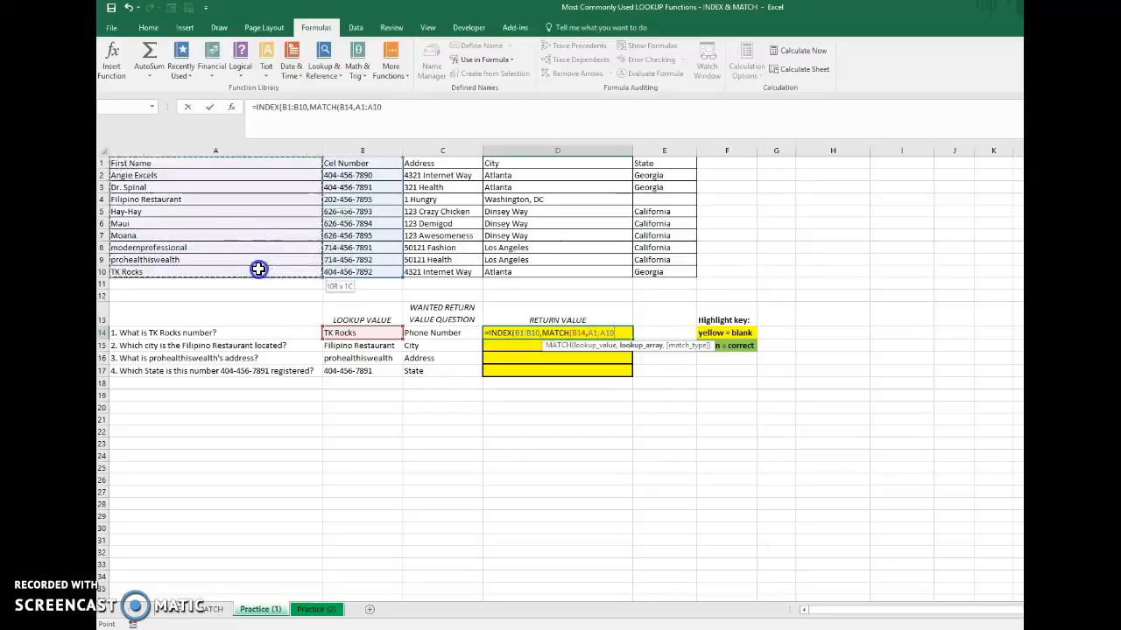
pyautogui.click(260, 269)
pyautogui.moveTo(272, 164); pyautogui.dragTo(271, 269)
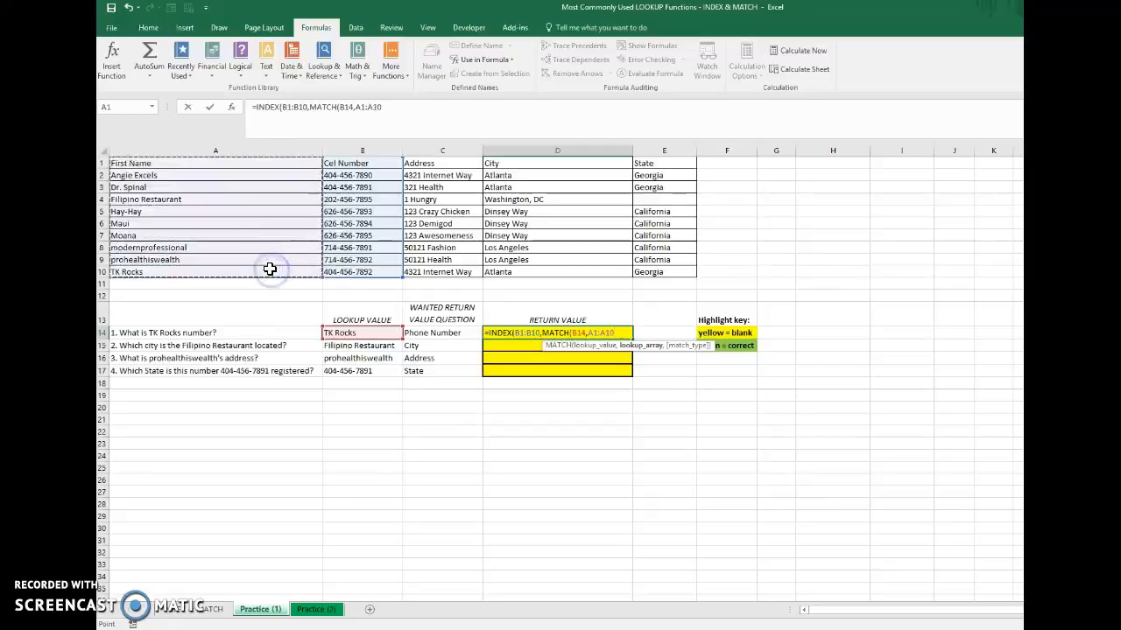
pyautogui.write(',')
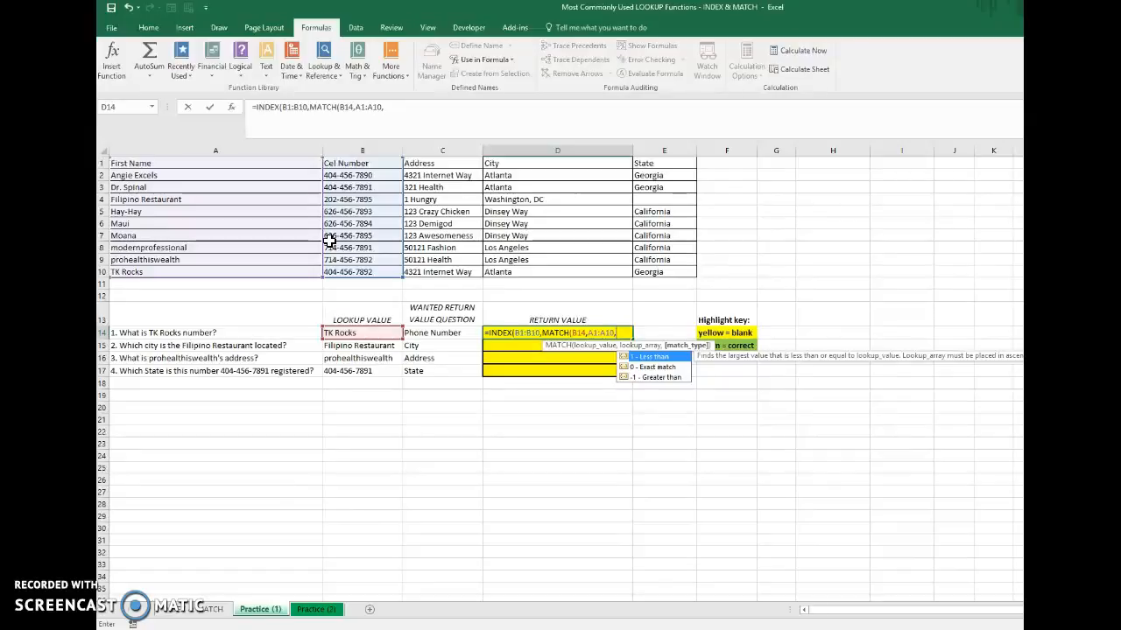
pyautogui.write('0)')
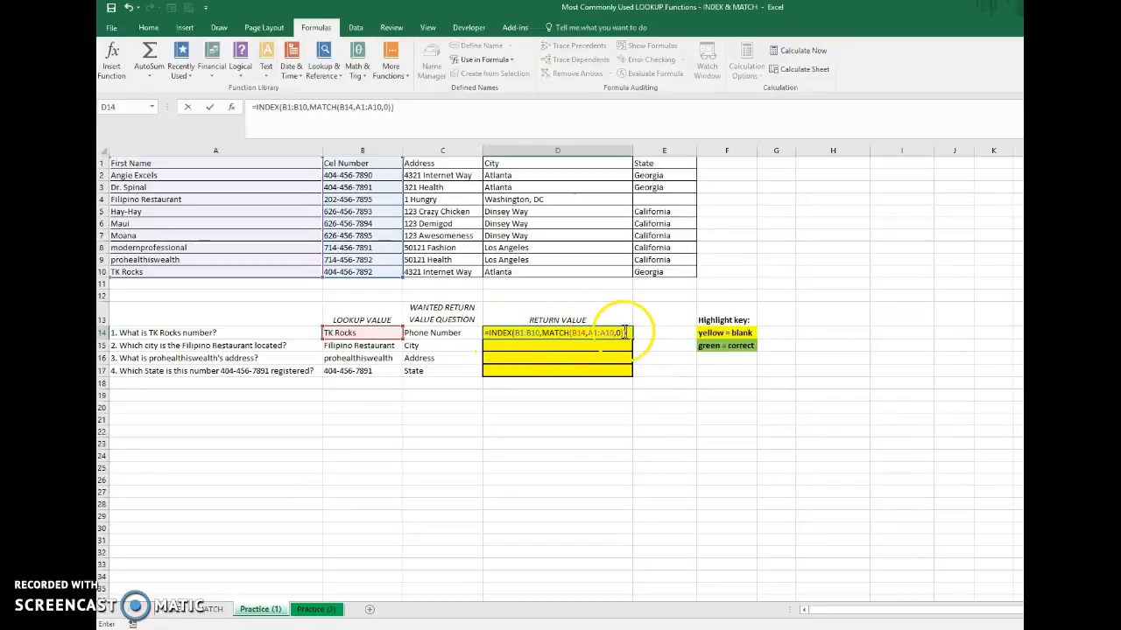
pyautogui.press('Return')
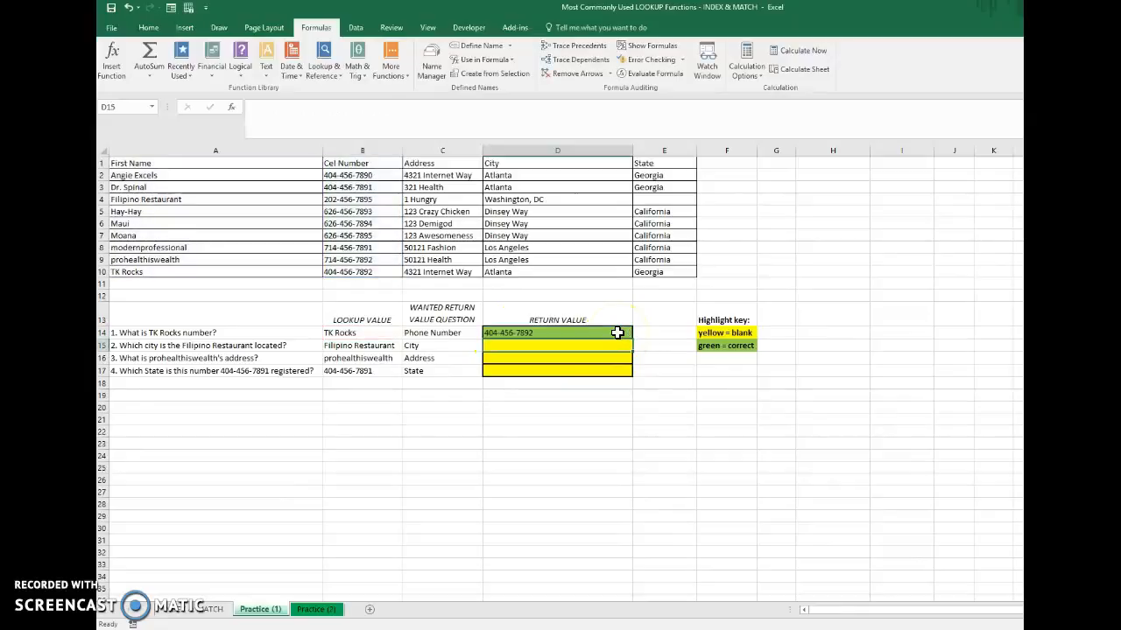
pyautogui.click(618, 333)
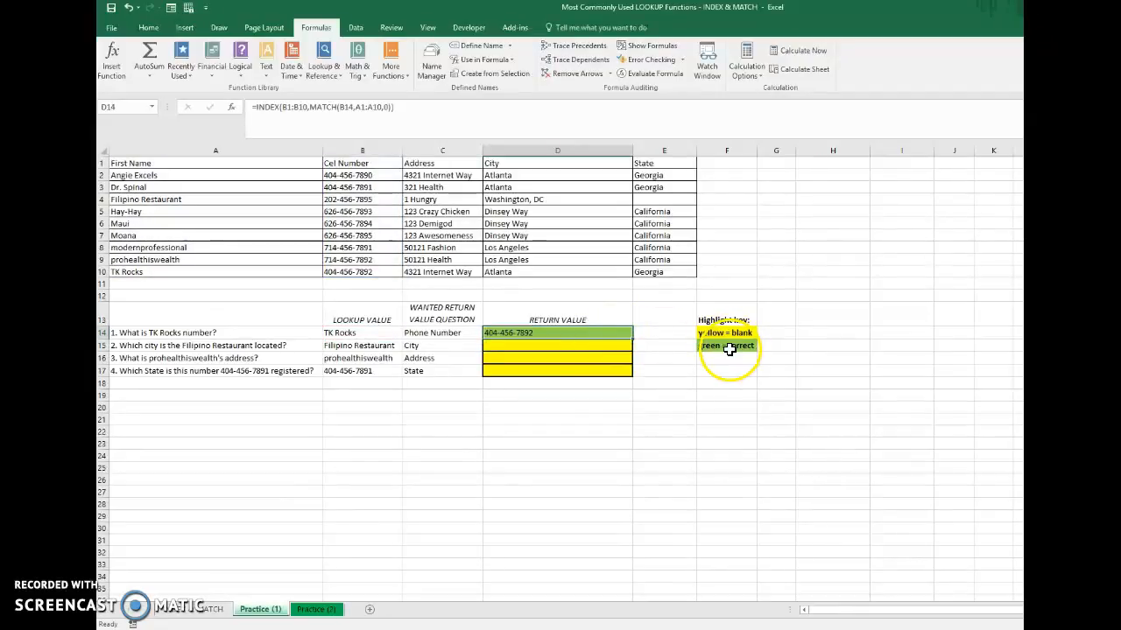
# Step: Begin an INDEX formula in D15 that returns from the City range D1:D10, with a nested MATCH for the row number
pyautogui.click(508, 345)
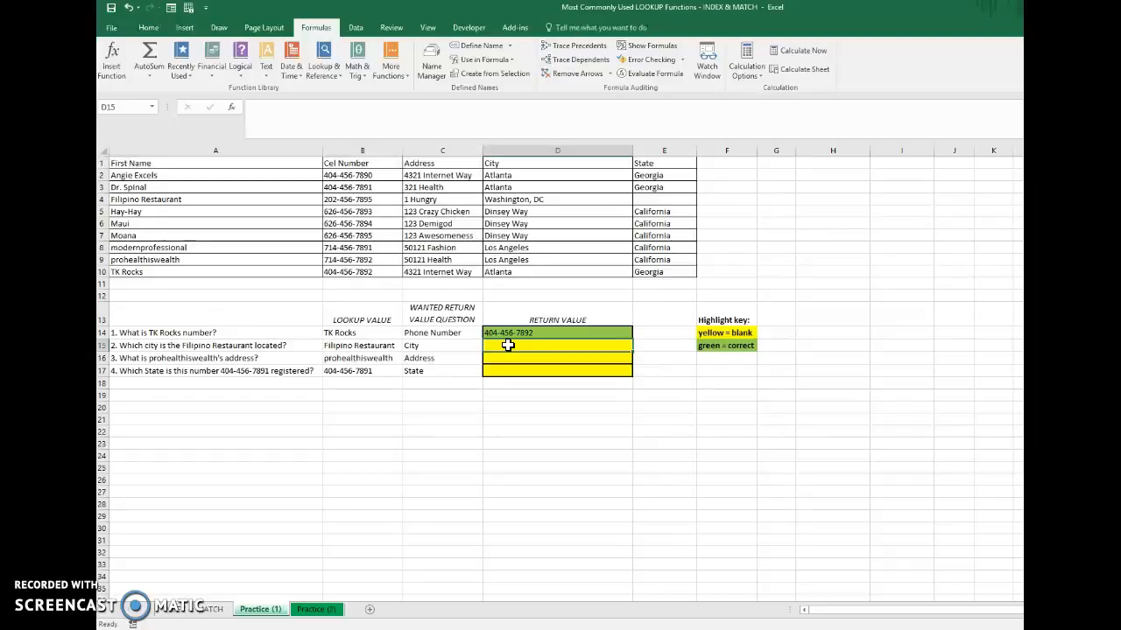
pyautogui.write('=INDEX')
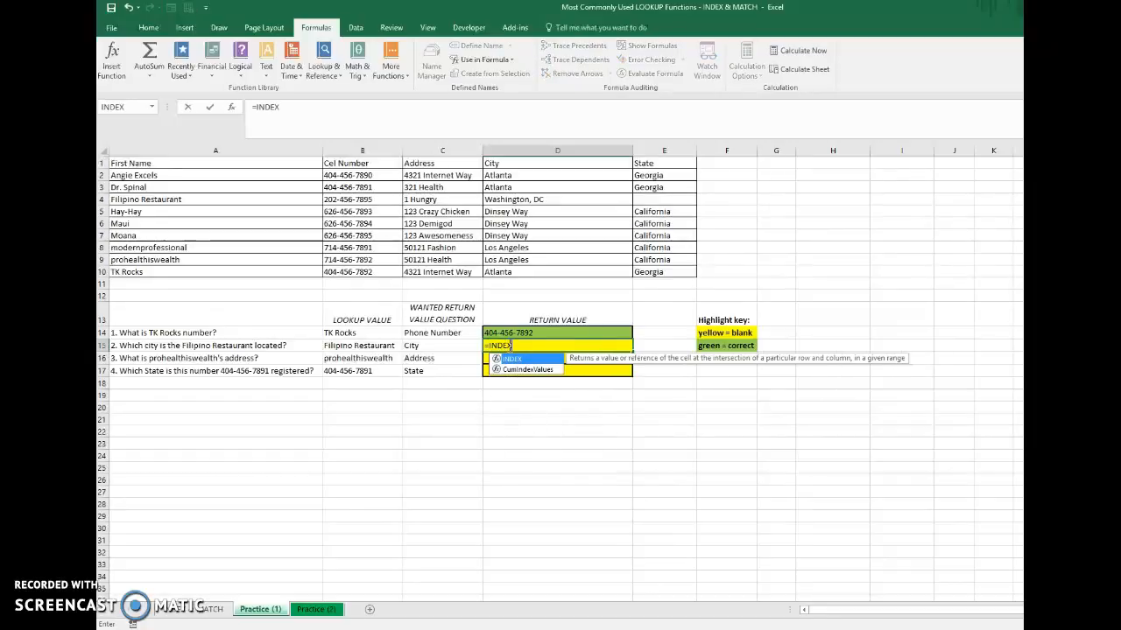
pyautogui.write('(')
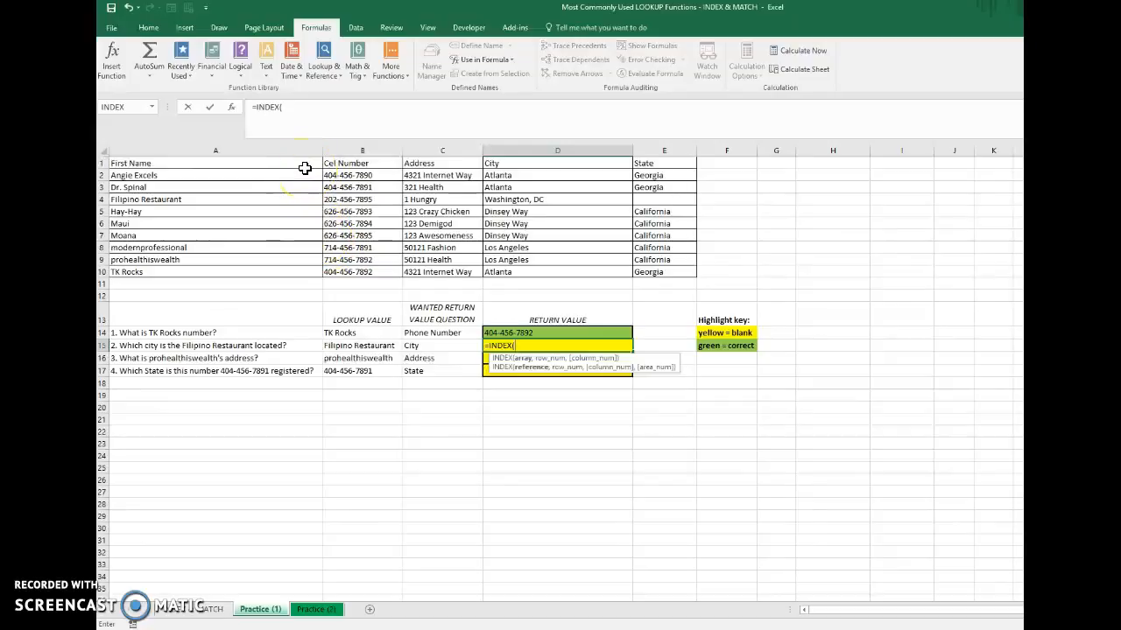
pyautogui.moveTo(504, 163); pyautogui.dragTo(518, 271)
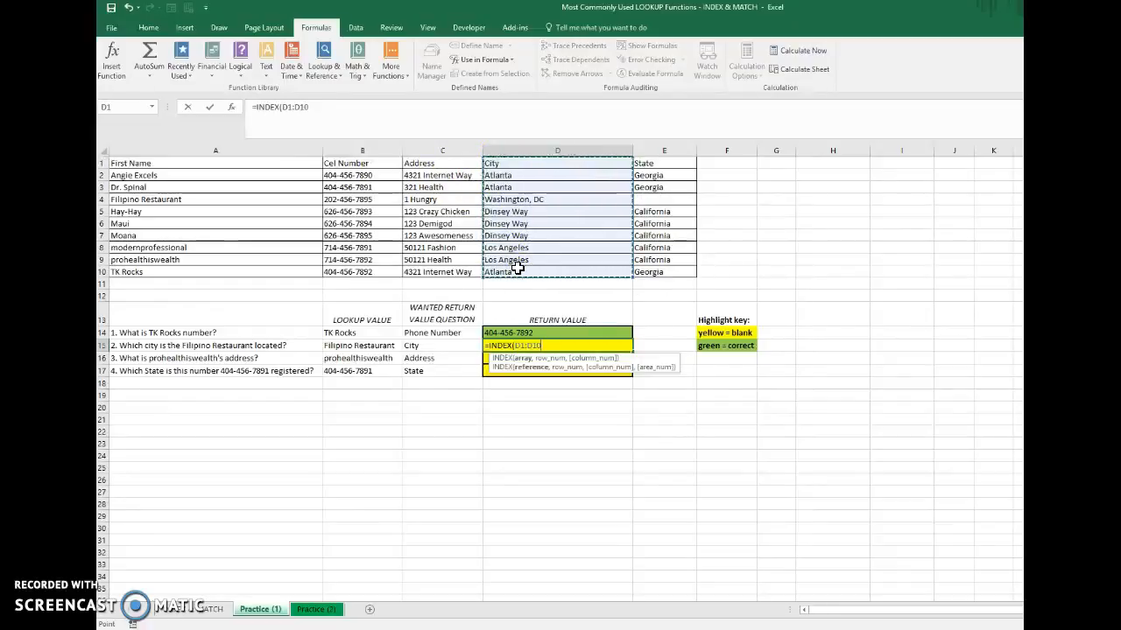
pyautogui.write(',')
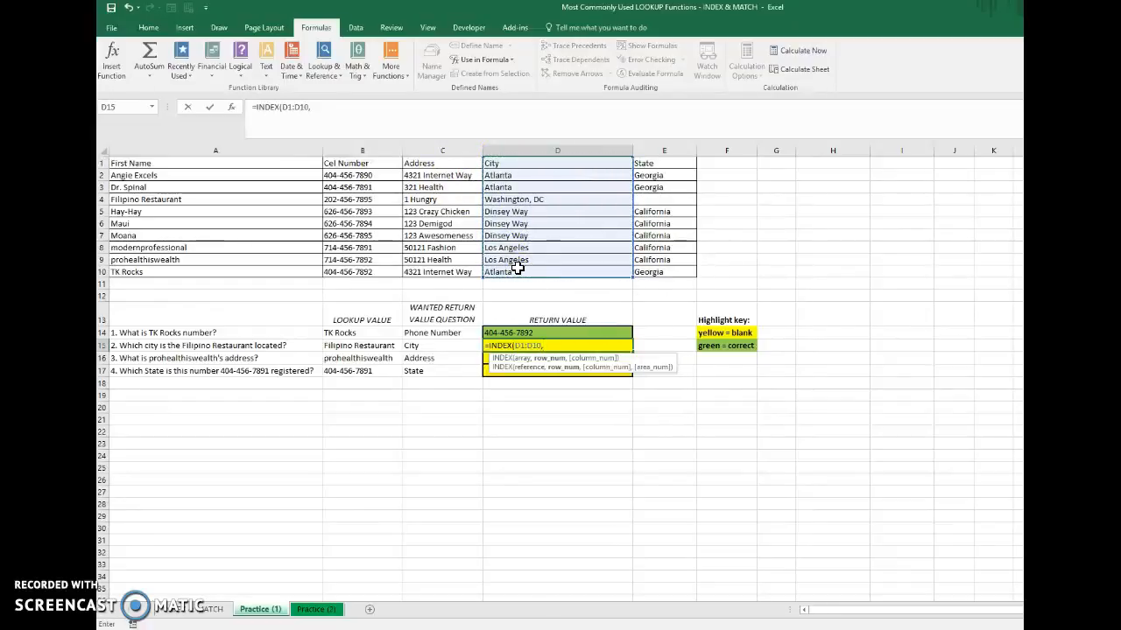
pyautogui.write('MATCH')
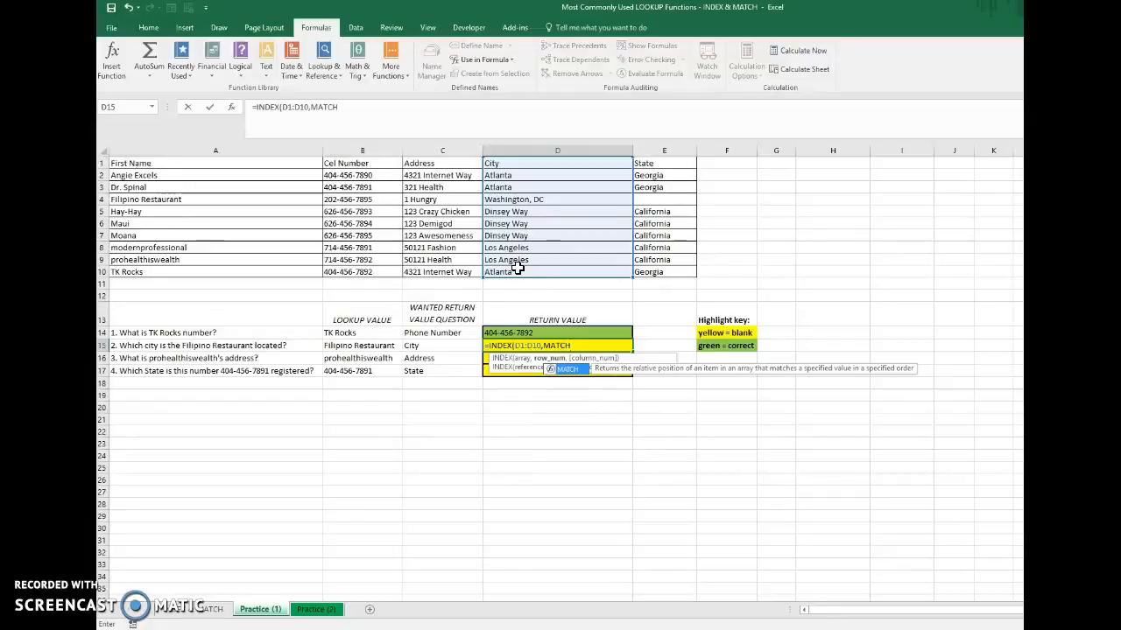
pyautogui.write('(')
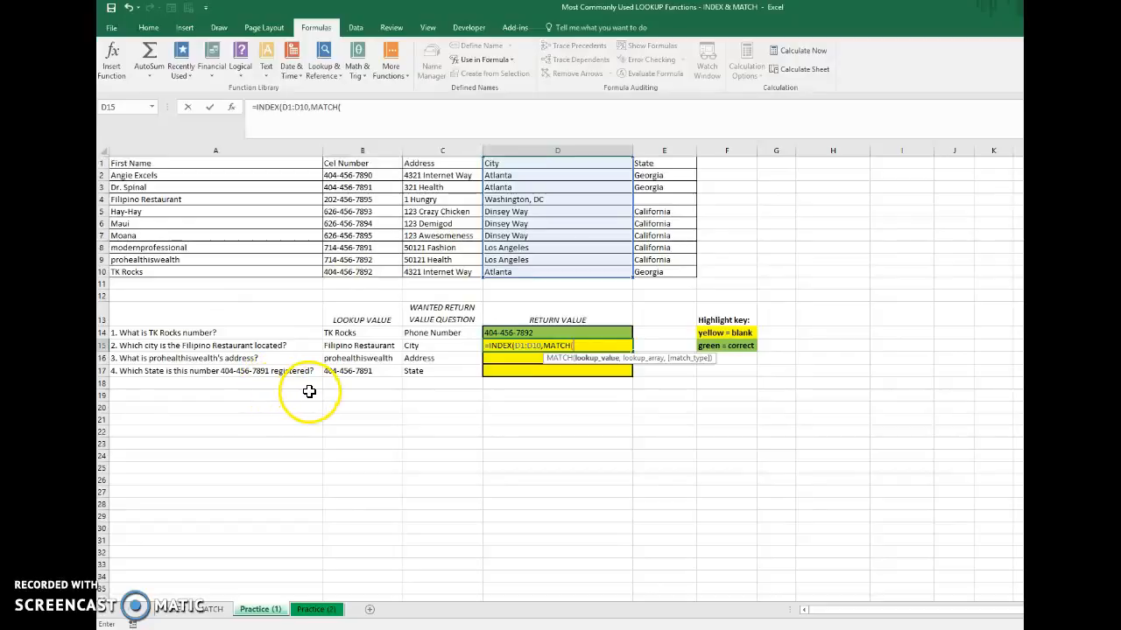
pyautogui.moveTo(265, 163); pyautogui.dragTo(260, 275)
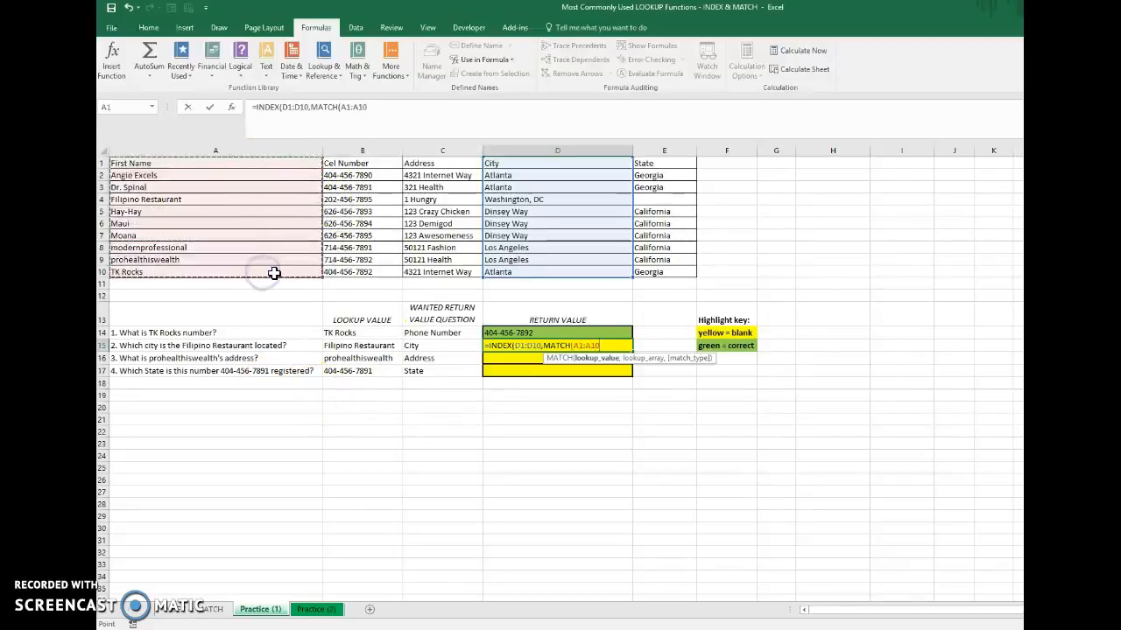
pyautogui.write(',')
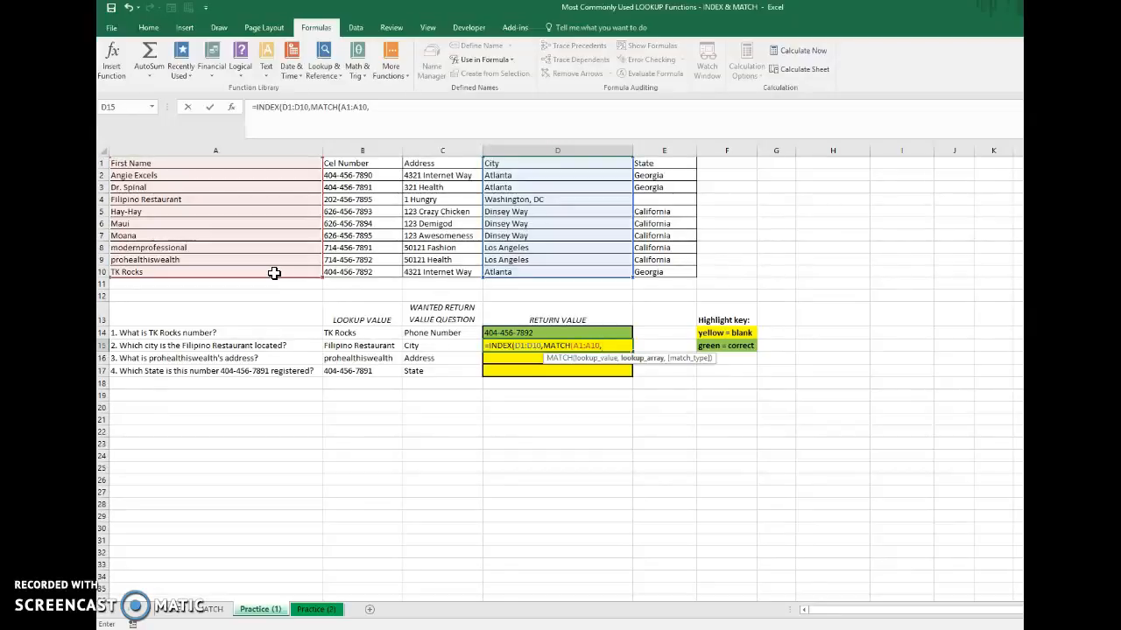
pyautogui.press('BackSpace')
pyautogui.press('BackSpace')
pyautogui.press('BackSpace')
pyautogui.press('BackSpace')
pyautogui.press('BackSpace')
pyautogui.press('BackSpace')
pyautogui.press('BackSpace')
# Step: Complete D15's MATCH with lookup value B15, lookup array A1:A10 and match type 0, and enter the formula
pyautogui.click(368, 347)
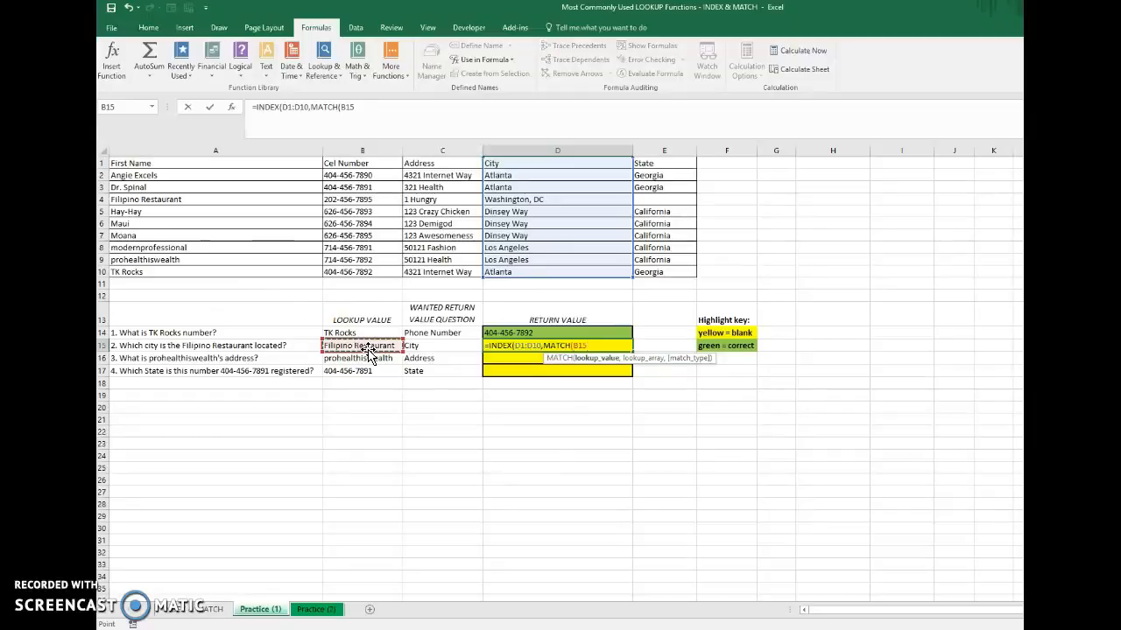
pyautogui.write(',')
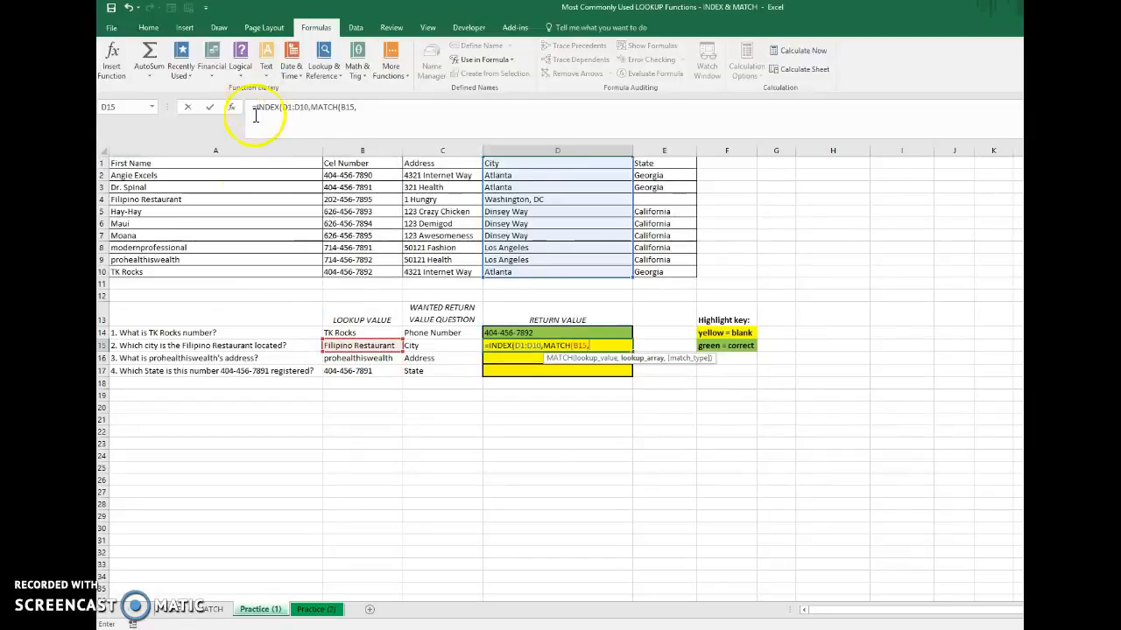
pyautogui.moveTo(253, 170); pyautogui.dragTo(262, 269)
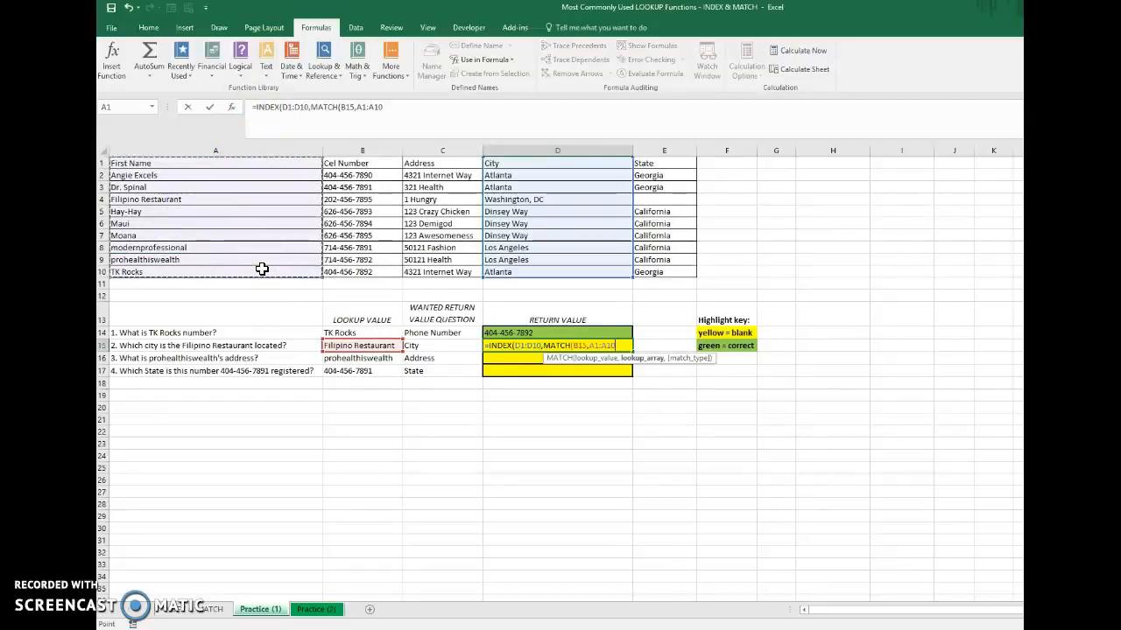
pyautogui.write(',')
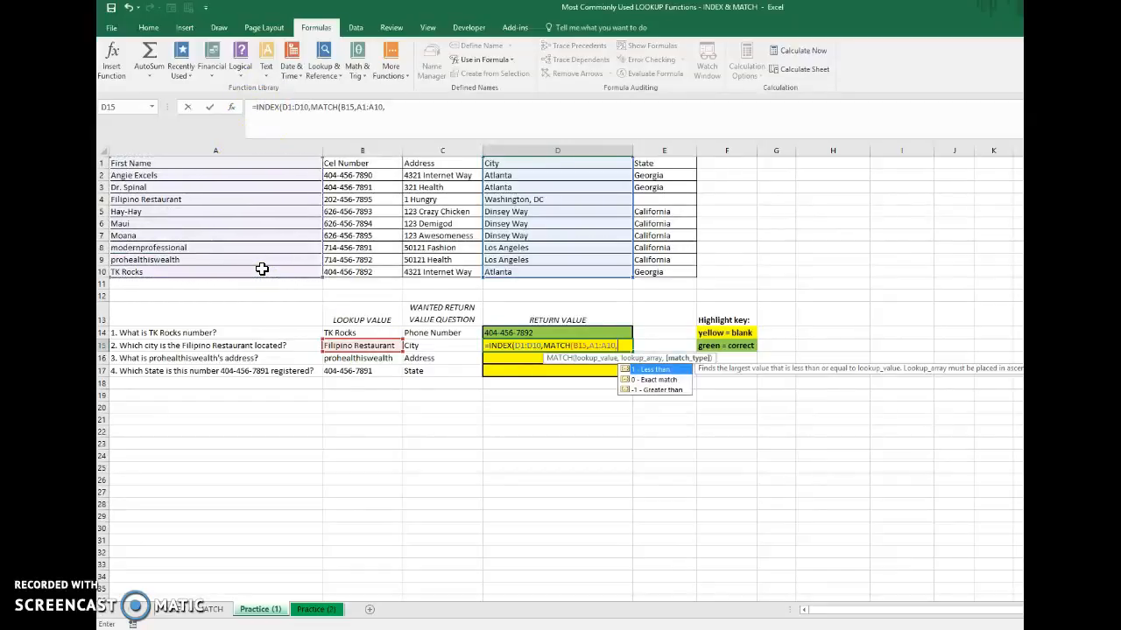
pyautogui.write('0')
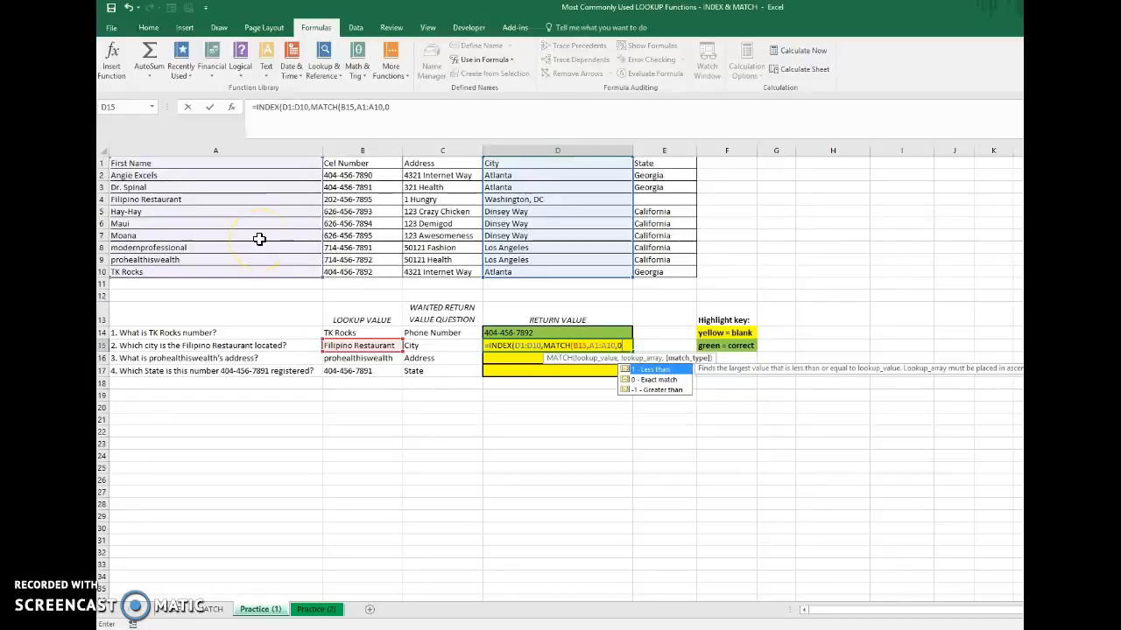
pyautogui.write(')')
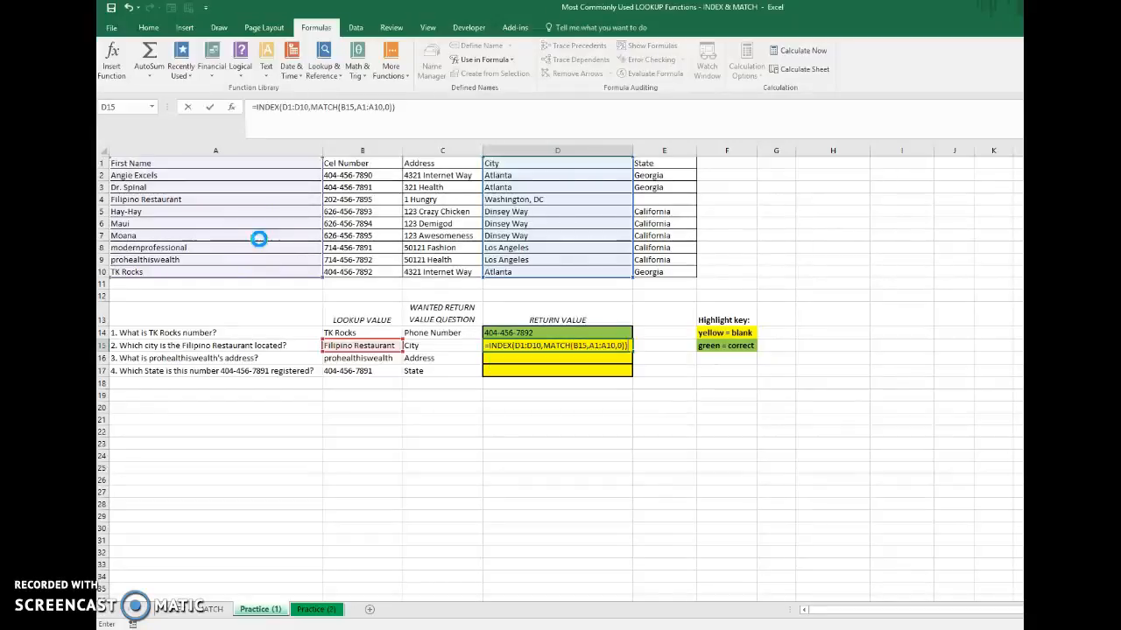
pyautogui.press('Return')
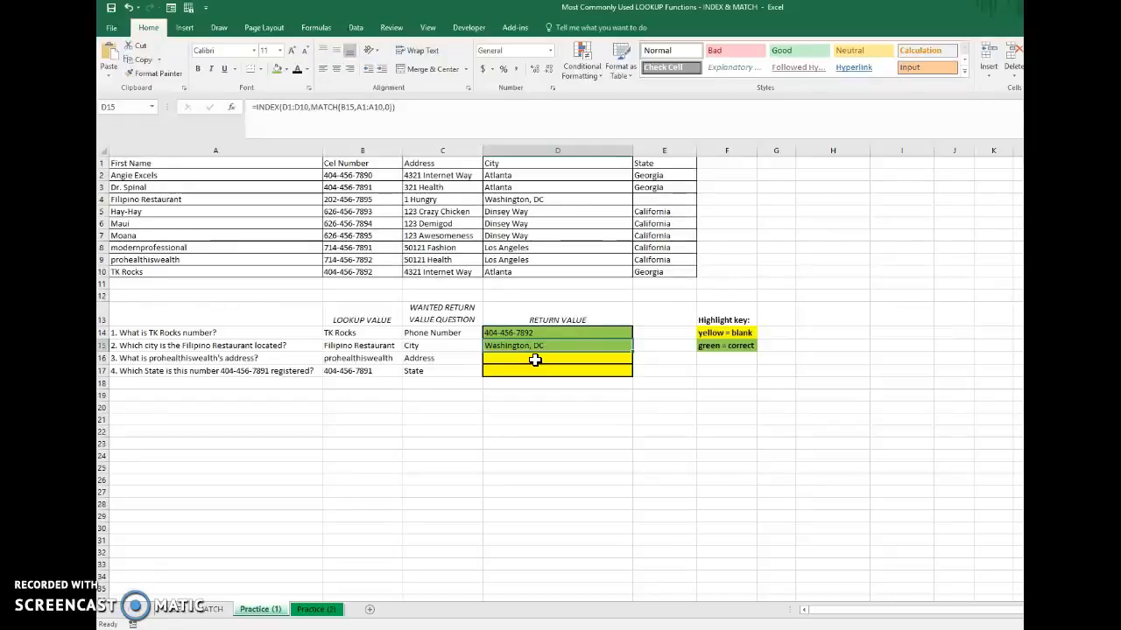
# Step: Begin an INDEX formula in D16 that returns from the Address range C1:C10, with a nested MATCH for the row number
pyautogui.click(535, 359)
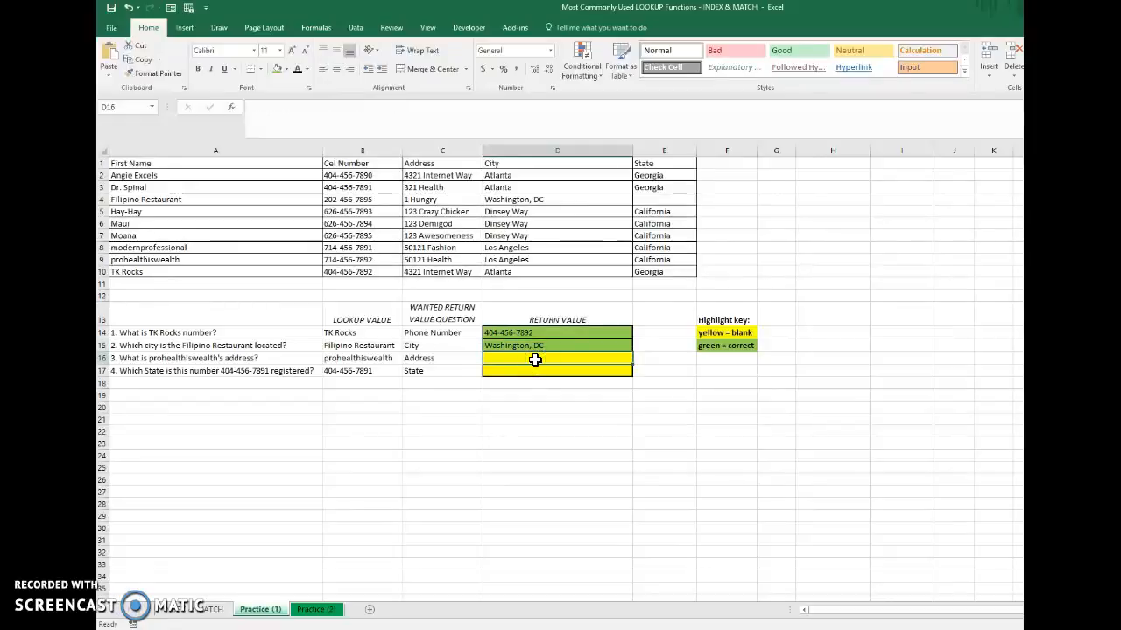
pyautogui.click(525, 365)
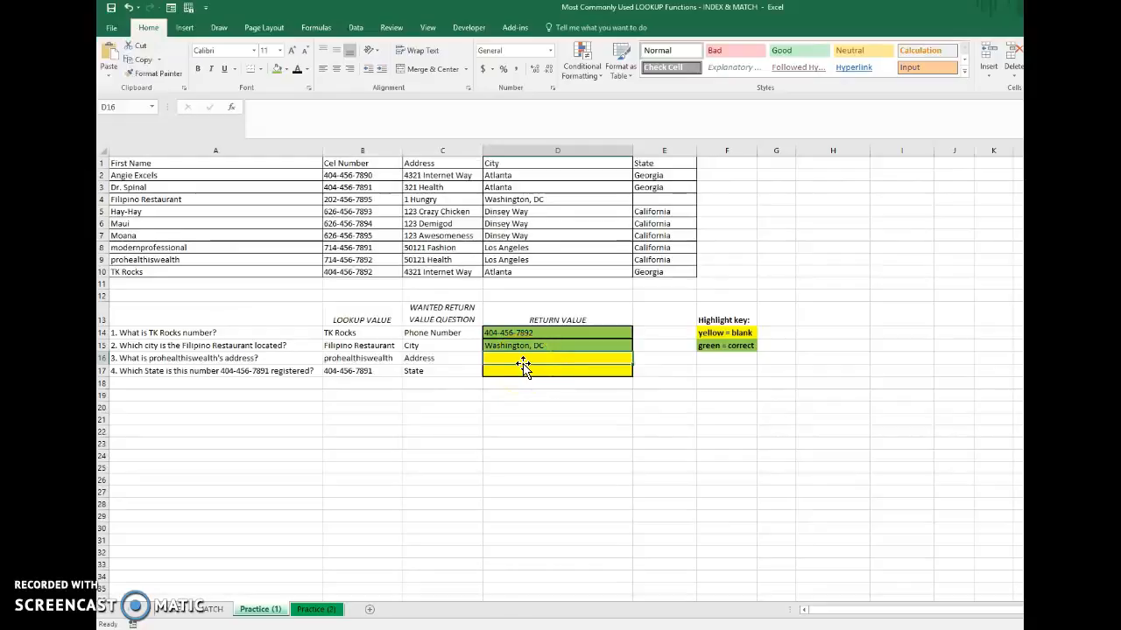
pyautogui.write('=INDE')
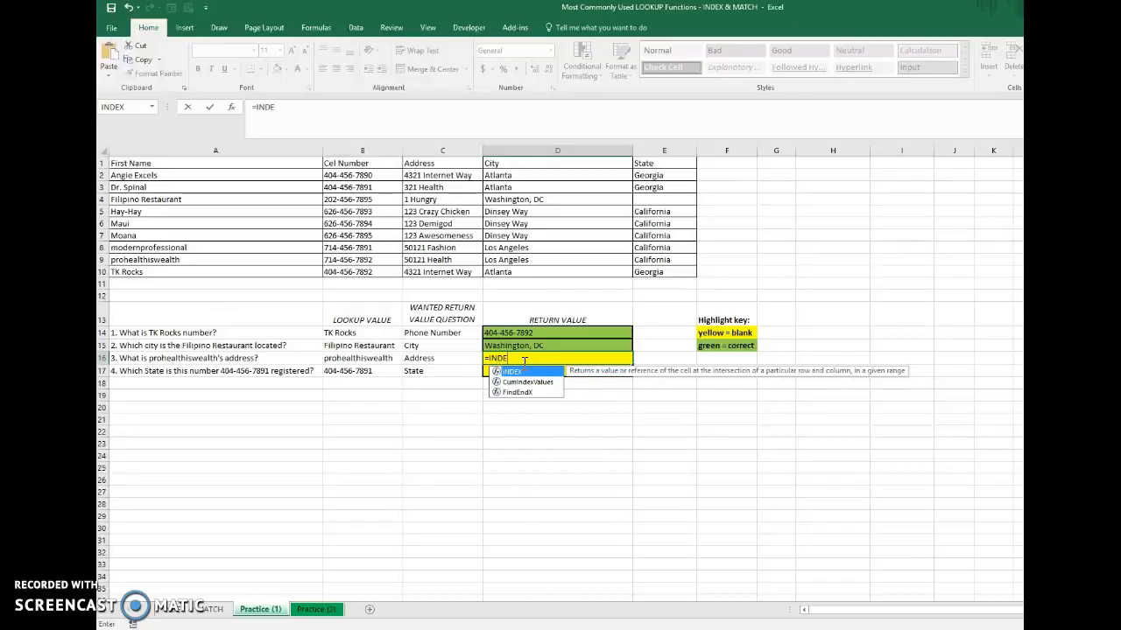
pyautogui.write('X(')
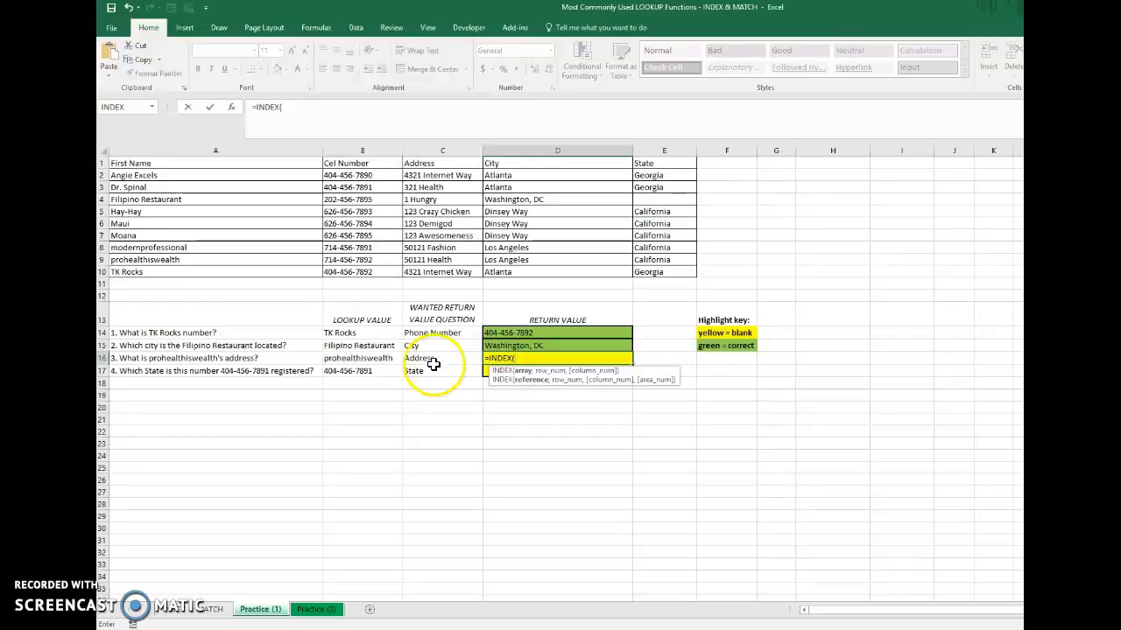
pyautogui.moveTo(461, 161); pyautogui.dragTo(469, 272)
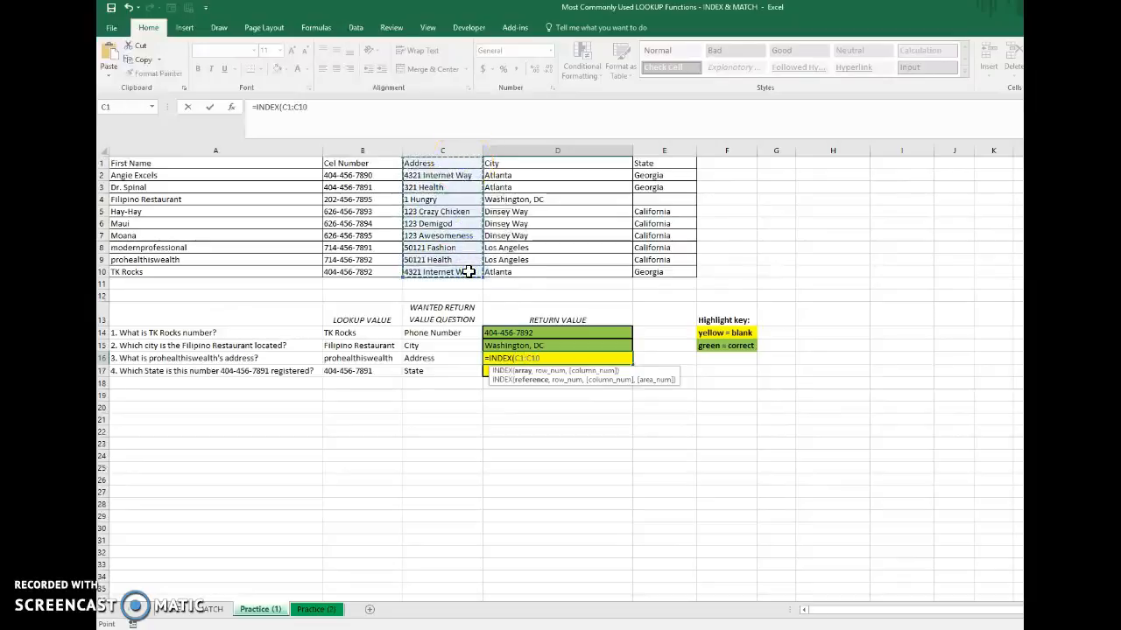
pyautogui.write(',')
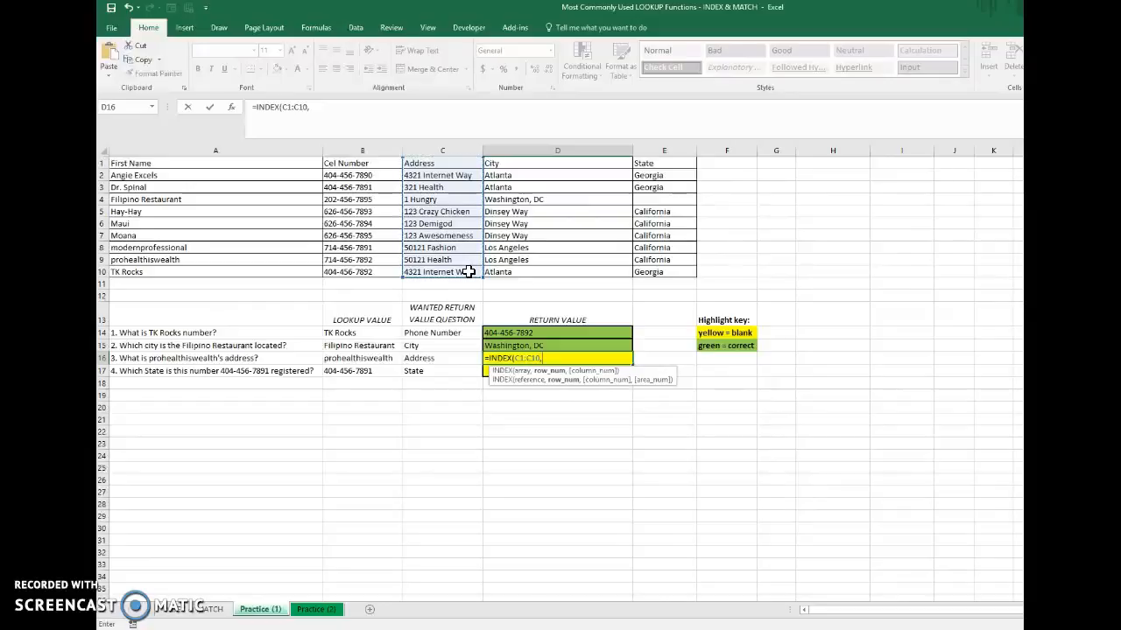
pyautogui.write('MATCH')
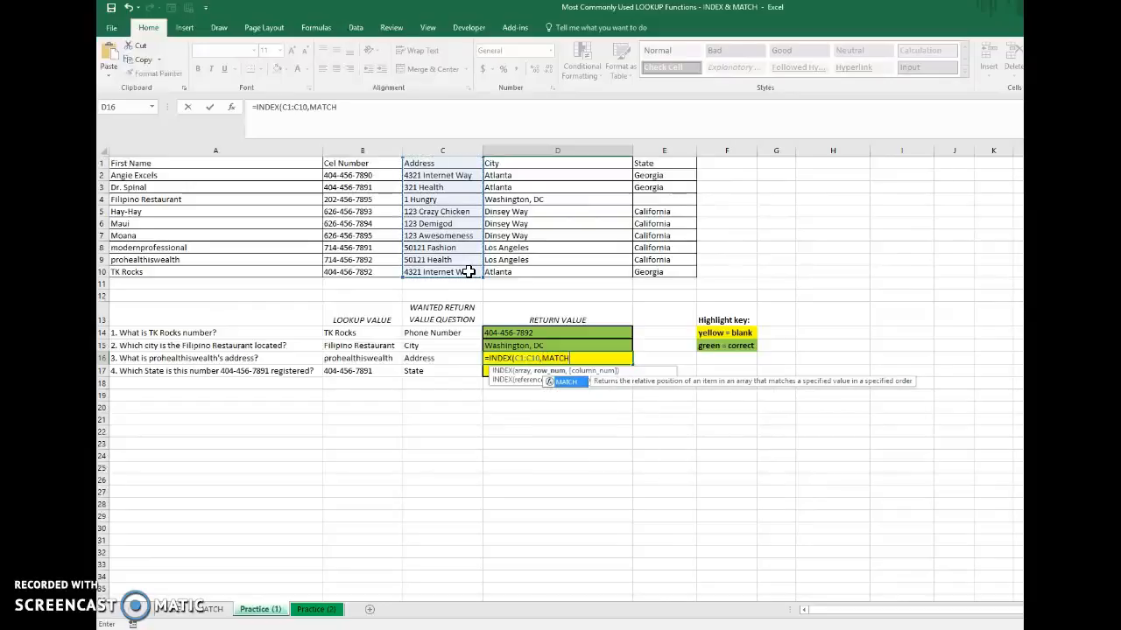
pyautogui.write('(')
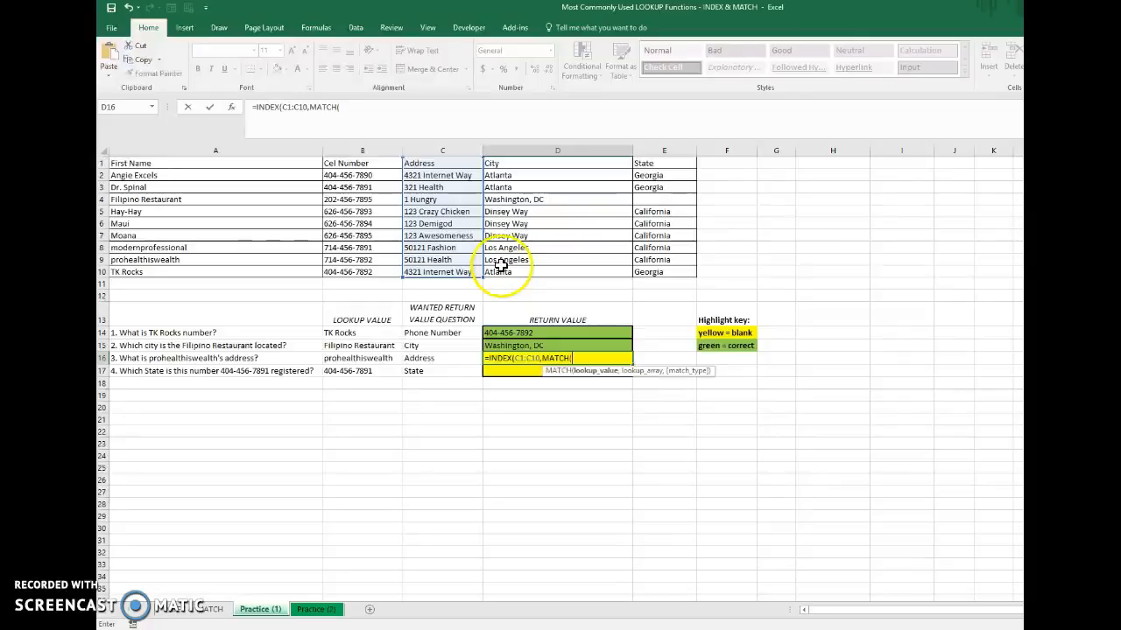
# Step: Complete D16's MATCH with lookup value B16, lookup array A1:A10 and match type 0, and enter the formula
pyautogui.click(362, 359)
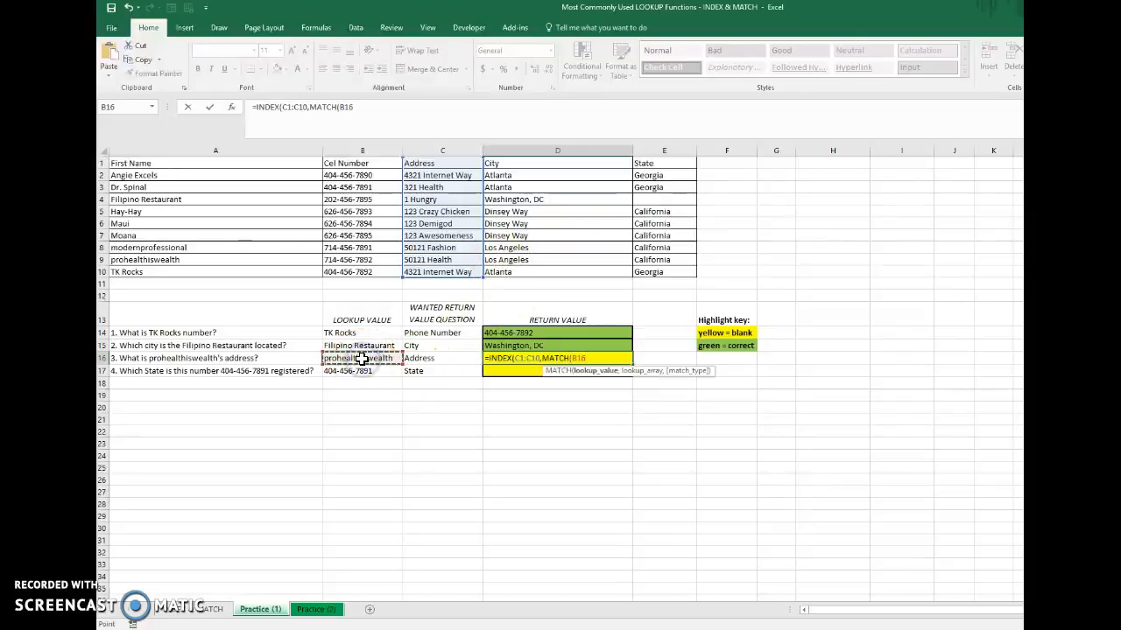
pyautogui.write(',')
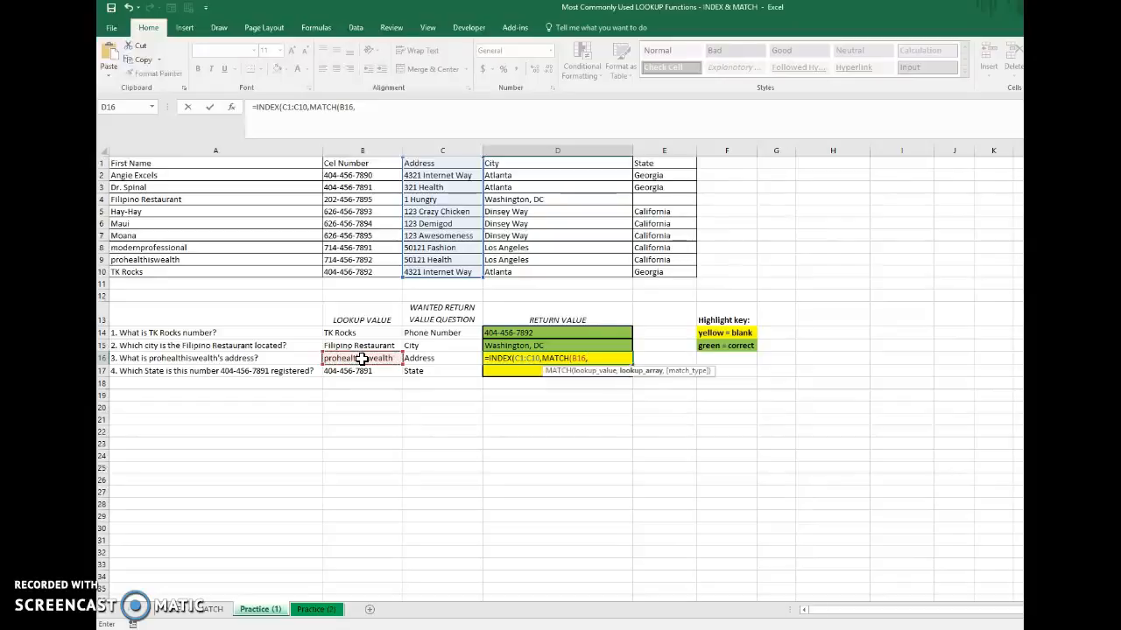
pyautogui.moveTo(237, 163); pyautogui.dragTo(230, 272)
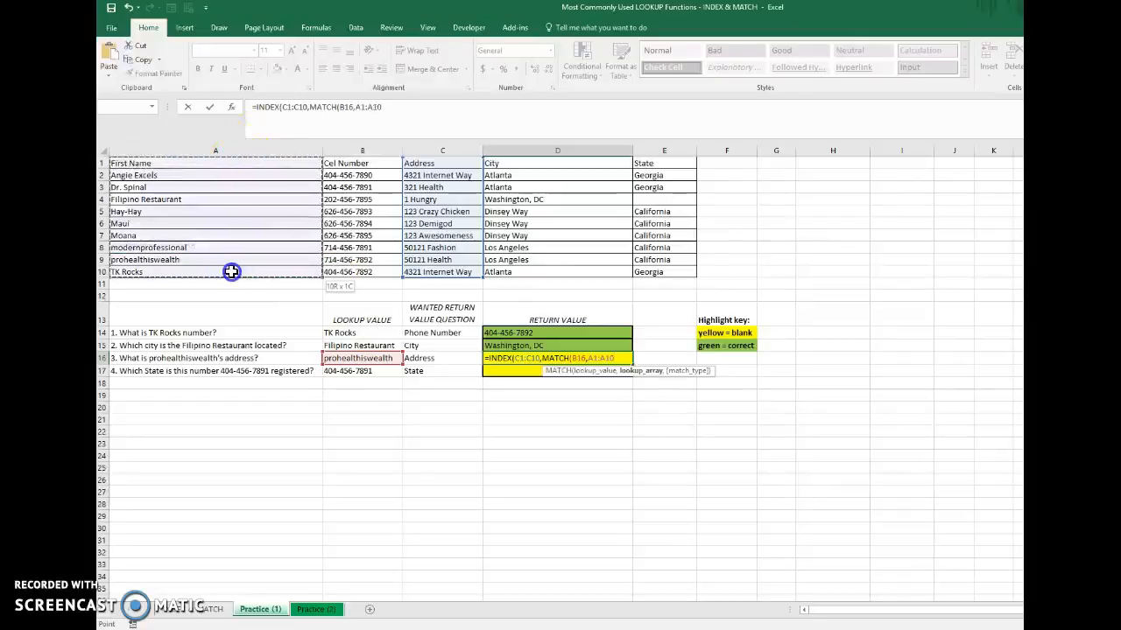
pyautogui.write(',')
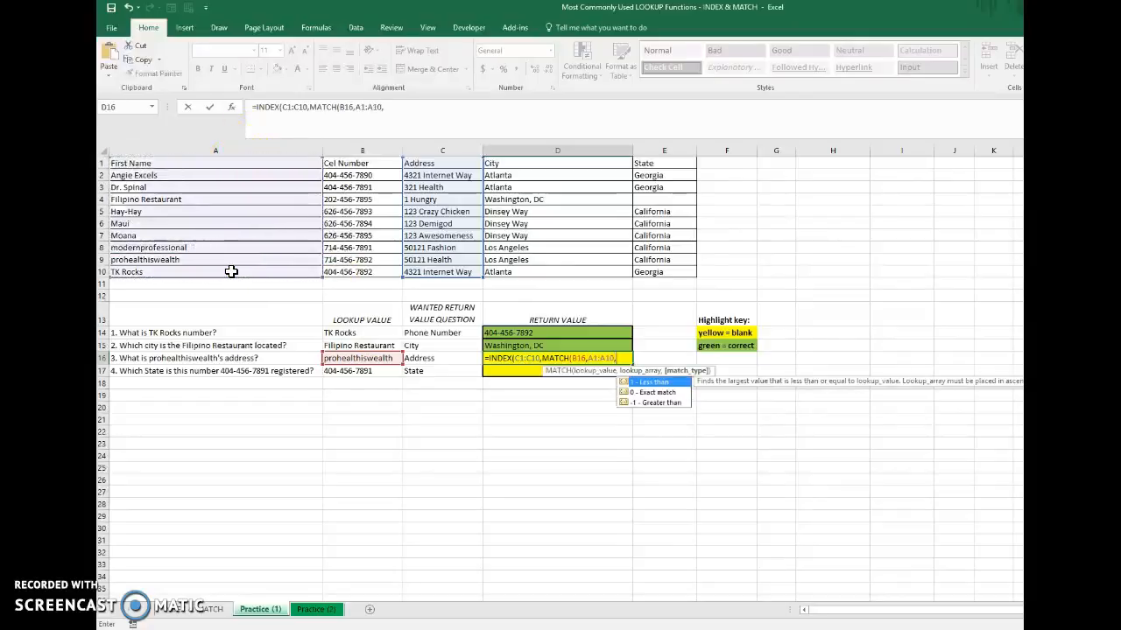
pyautogui.write('0')
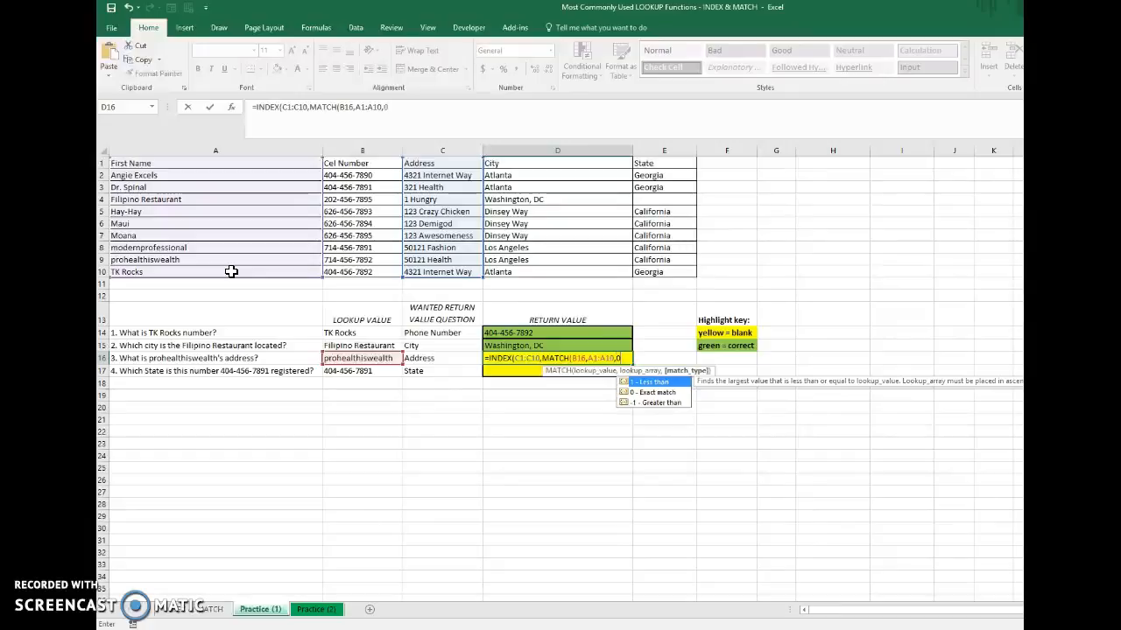
pyautogui.write('))')
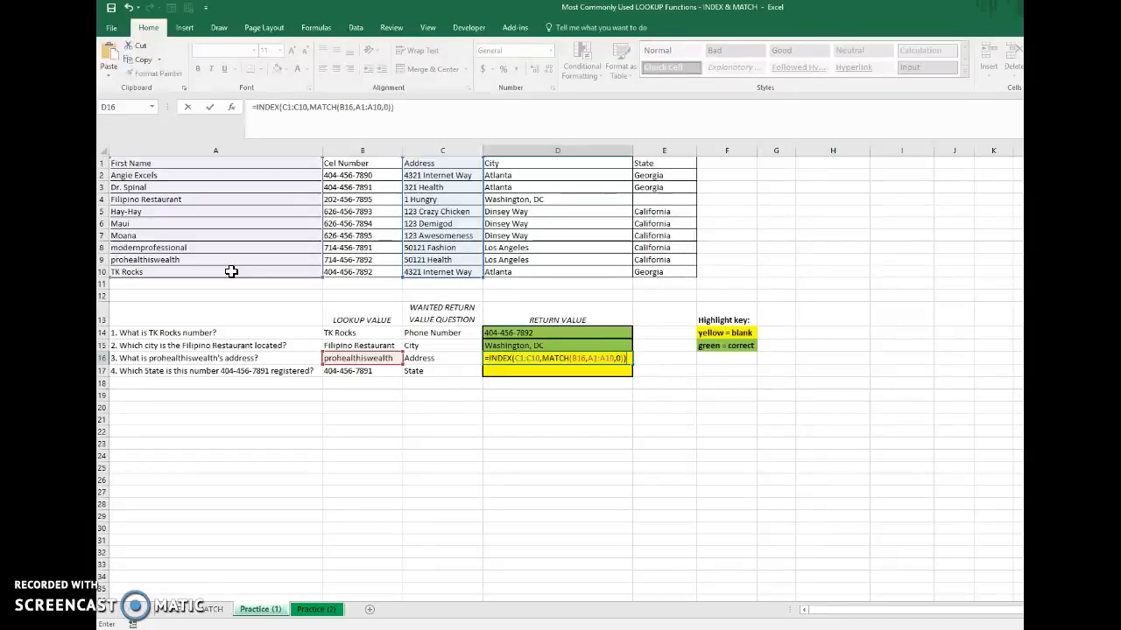
pyautogui.press('Return')
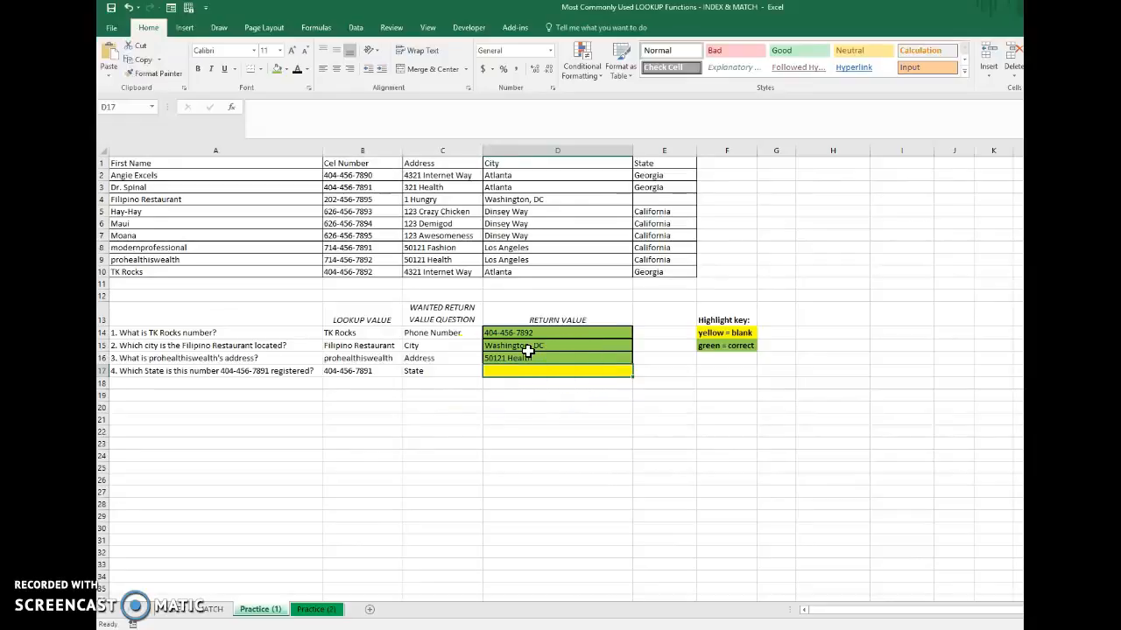
# Step: Begin an INDEX formula in D17 that returns from the State range E1:E10, with a nested MATCH for the row number
pyautogui.write('=INDEX')
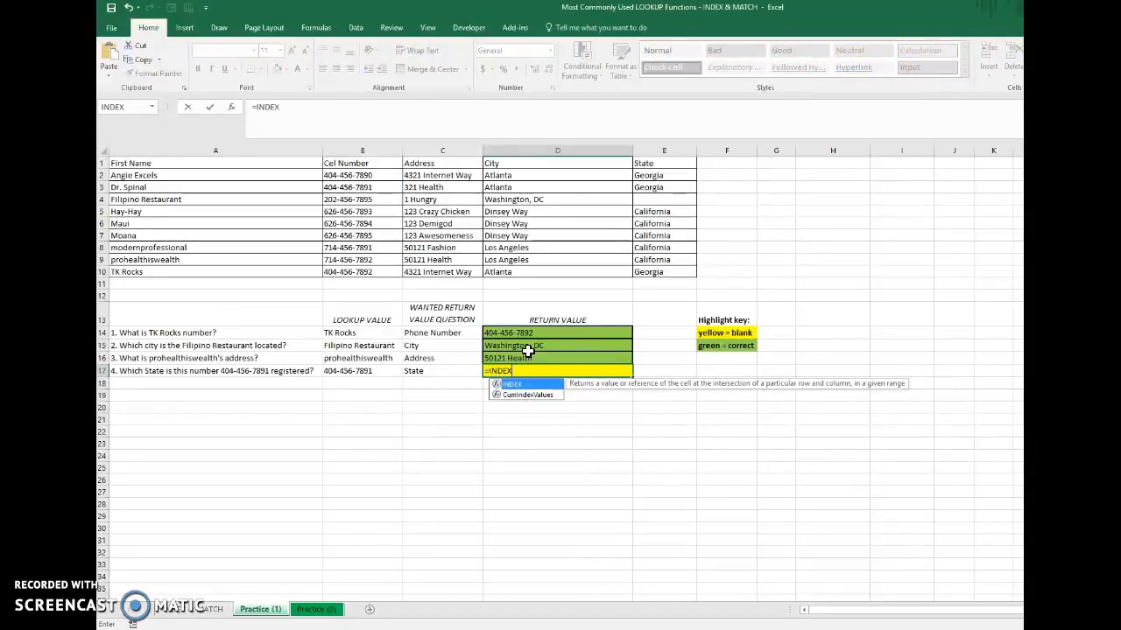
pyautogui.write('(')
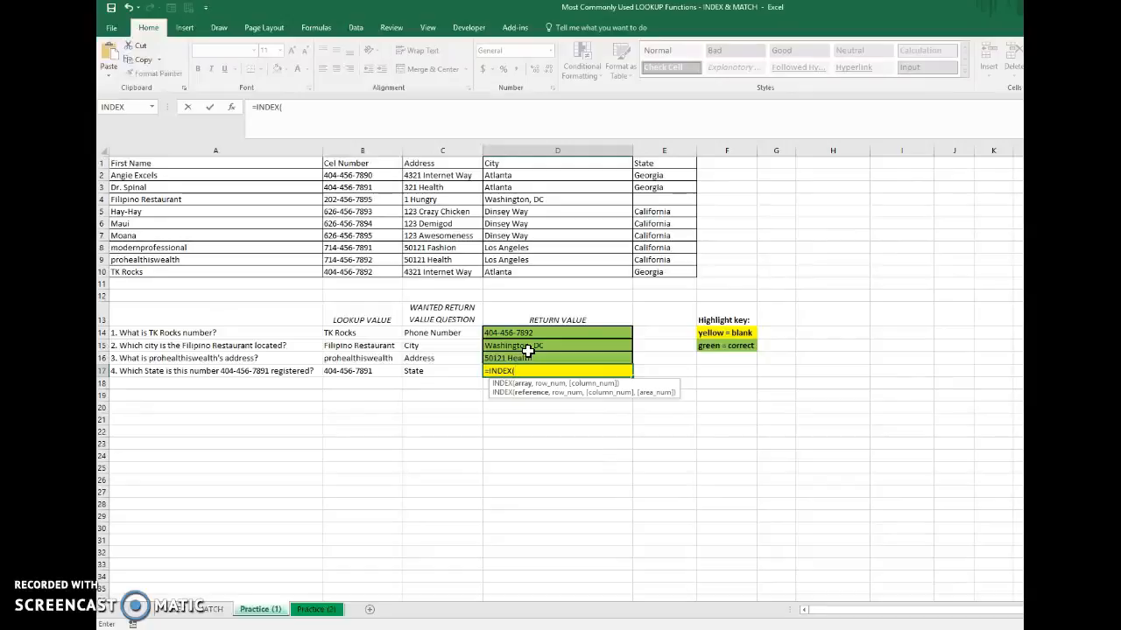
pyautogui.moveTo(665, 163); pyautogui.dragTo(682, 271)
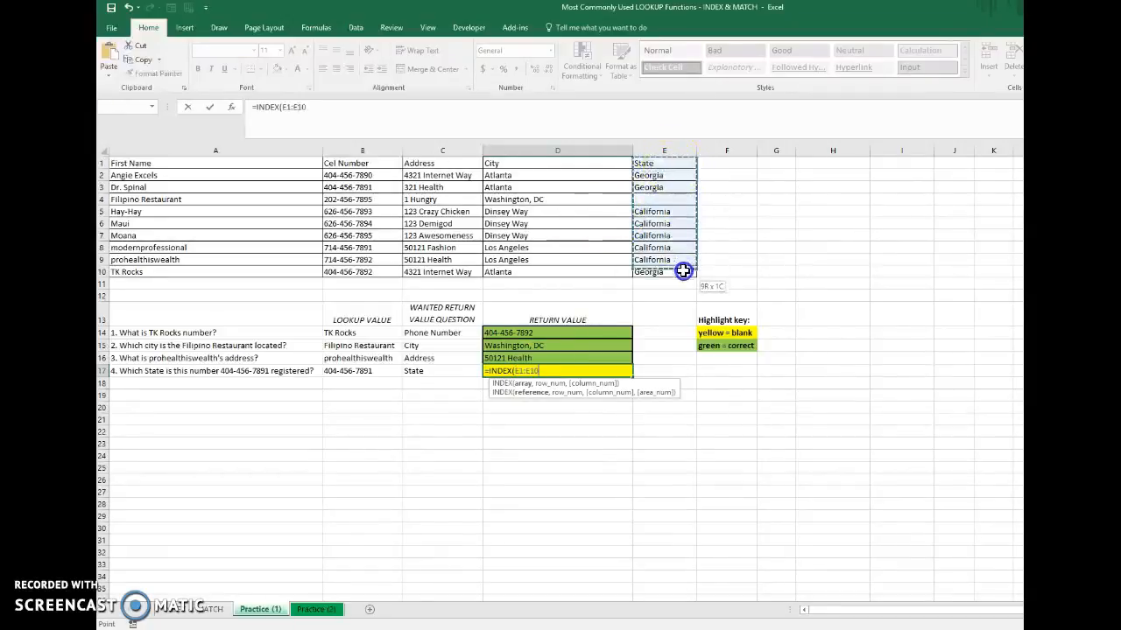
pyautogui.write(',')
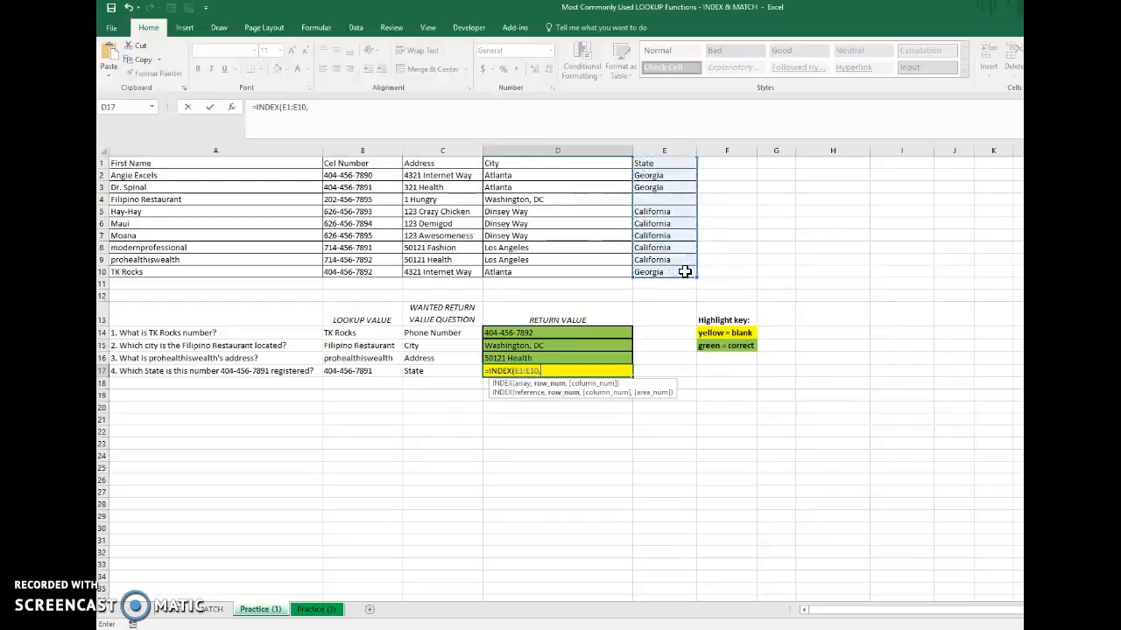
pyautogui.write('MATC')
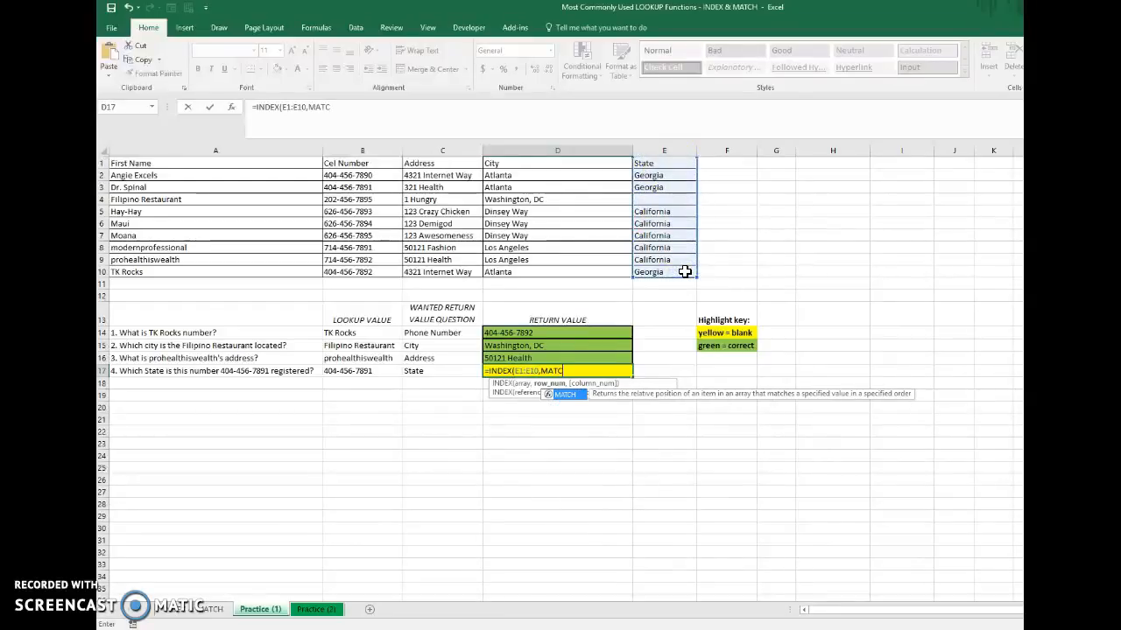
pyautogui.write('H(')
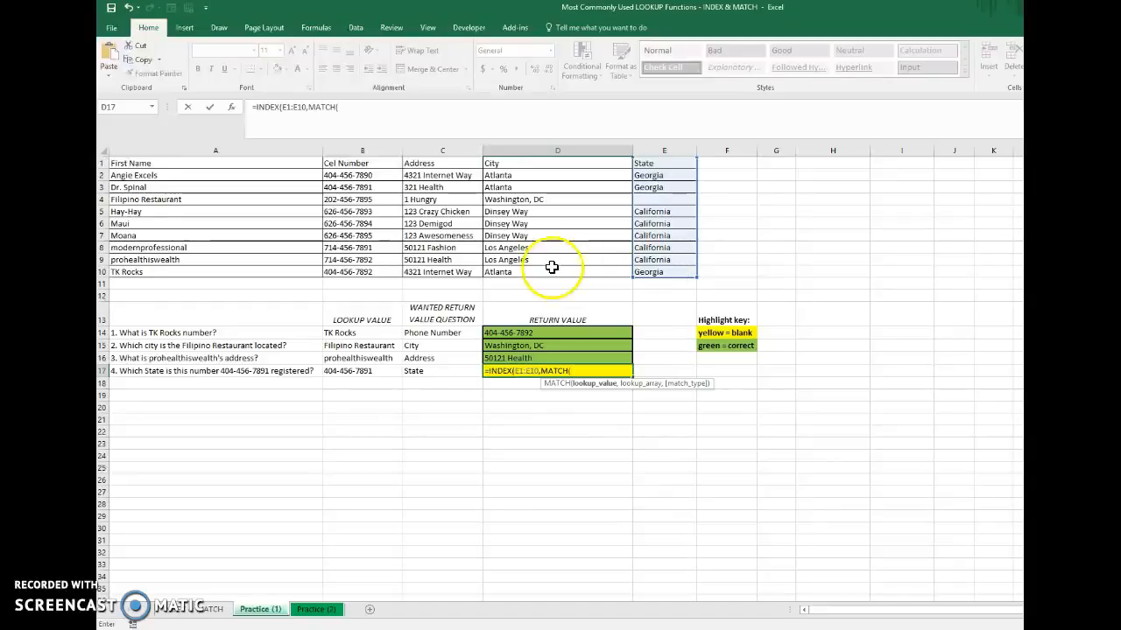
# Step: Complete D17's MATCH with lookup value B17, the Cel Number range B1:B10 as lookup array and match type 0, and enter the formula
pyautogui.click(361, 371)
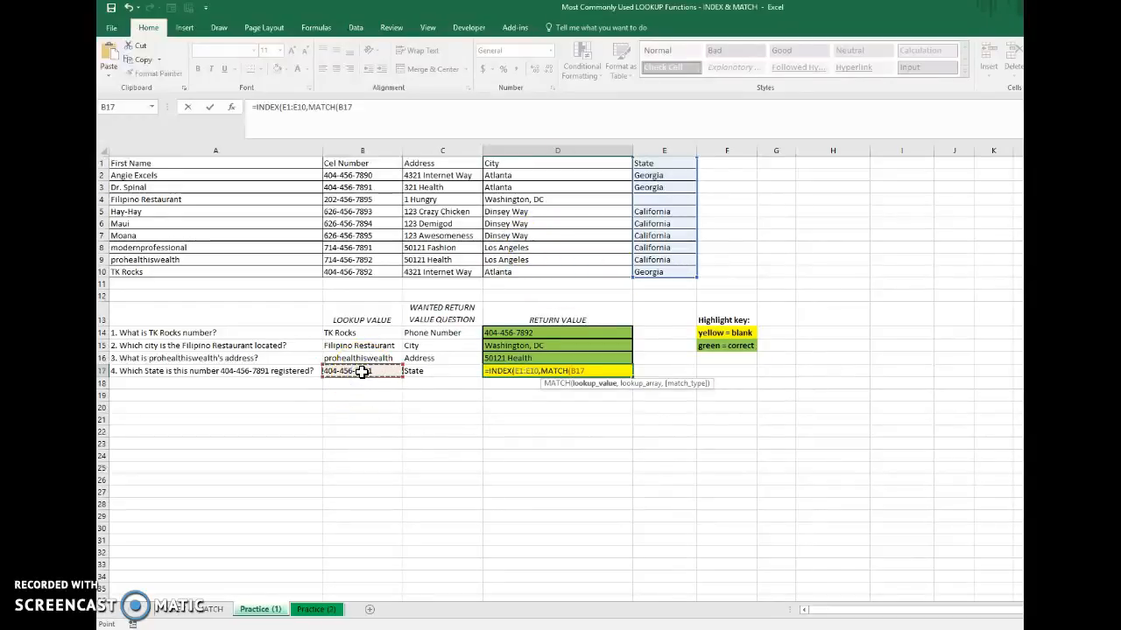
pyautogui.write(',')
pyautogui.moveTo(362, 163); pyautogui.dragTo(367, 272)
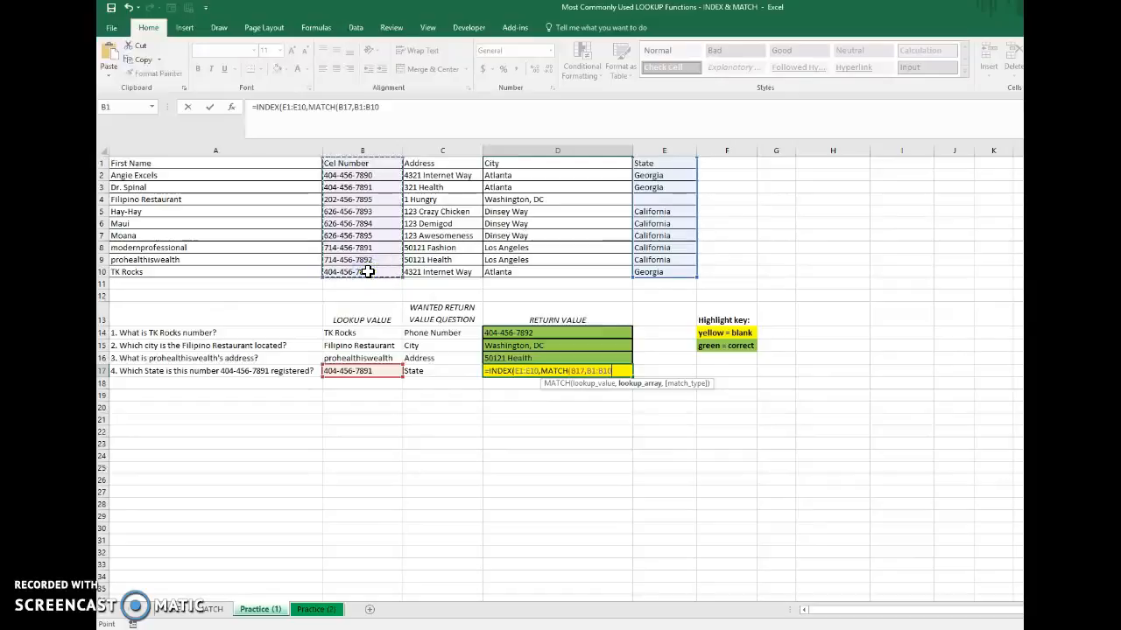
pyautogui.write(',0')
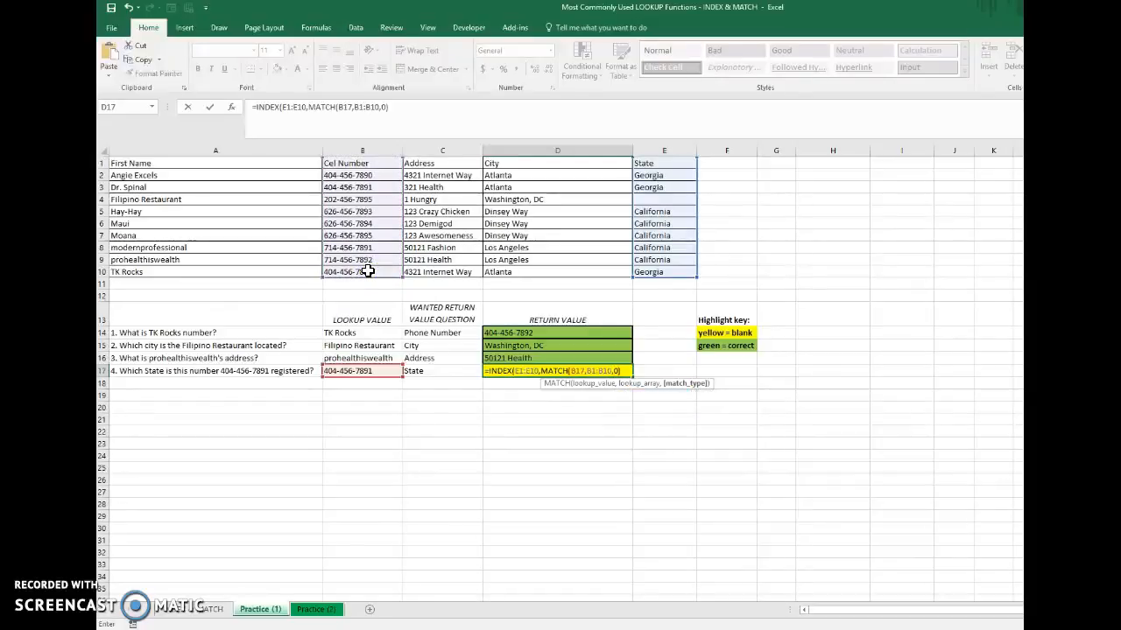
pyautogui.write(')')
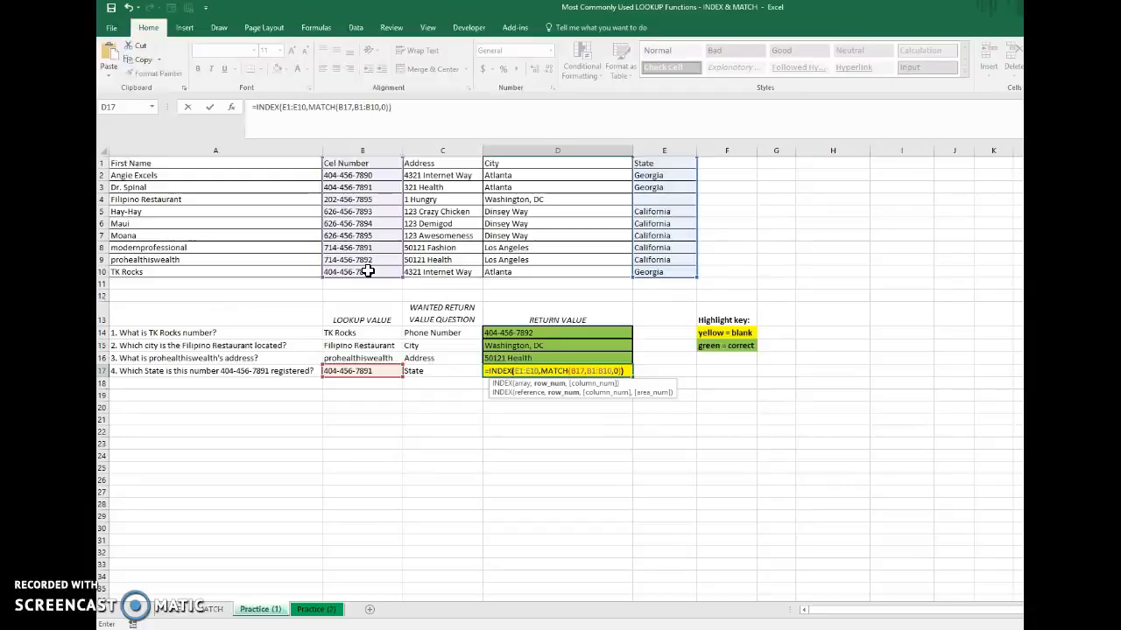
pyautogui.write(')')
pyautogui.press('Return')
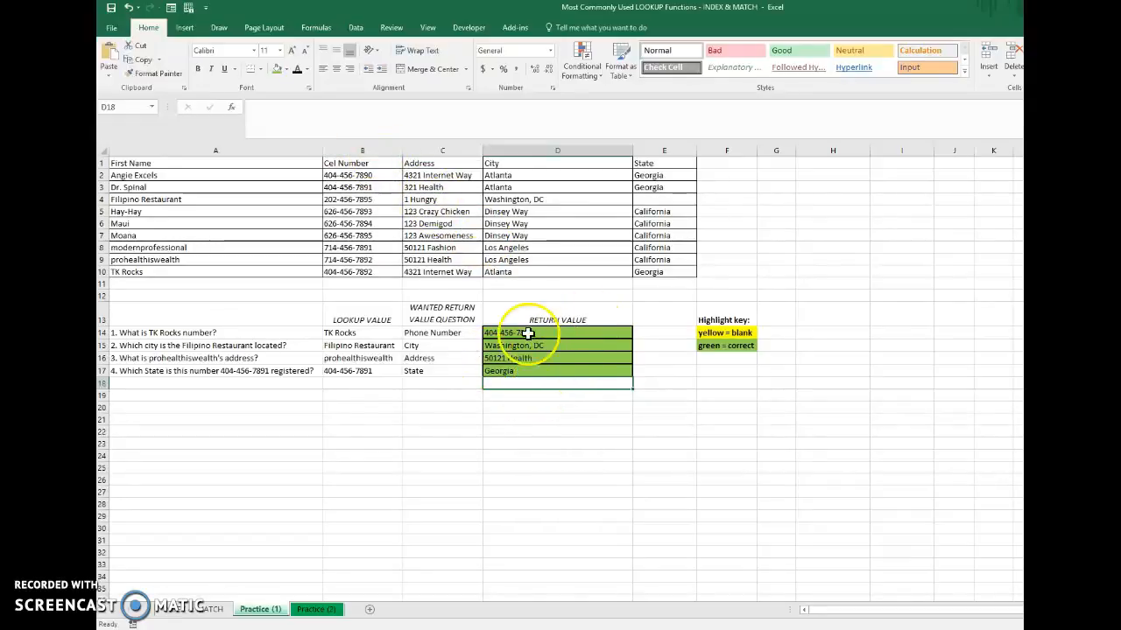
# Step: Insert a blank column before the Cel Number column and select the first Return Value cell to inspect its formula
pyautogui.click(364, 149)
pyautogui.rightClick(365, 151)
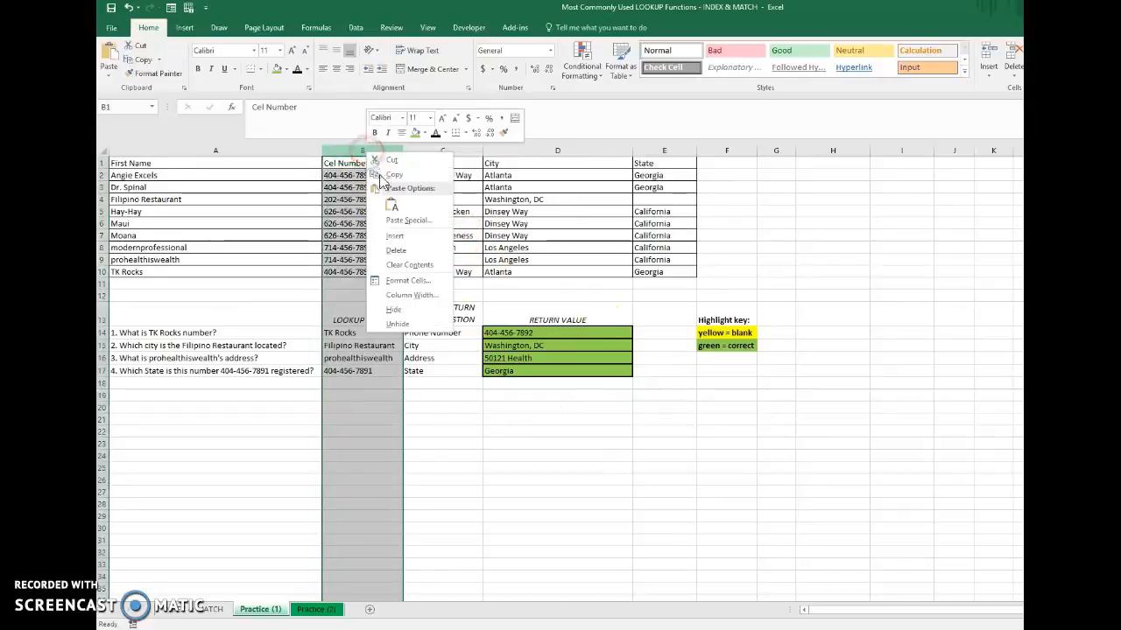
pyautogui.click(396, 238)
pyautogui.click(732, 332)
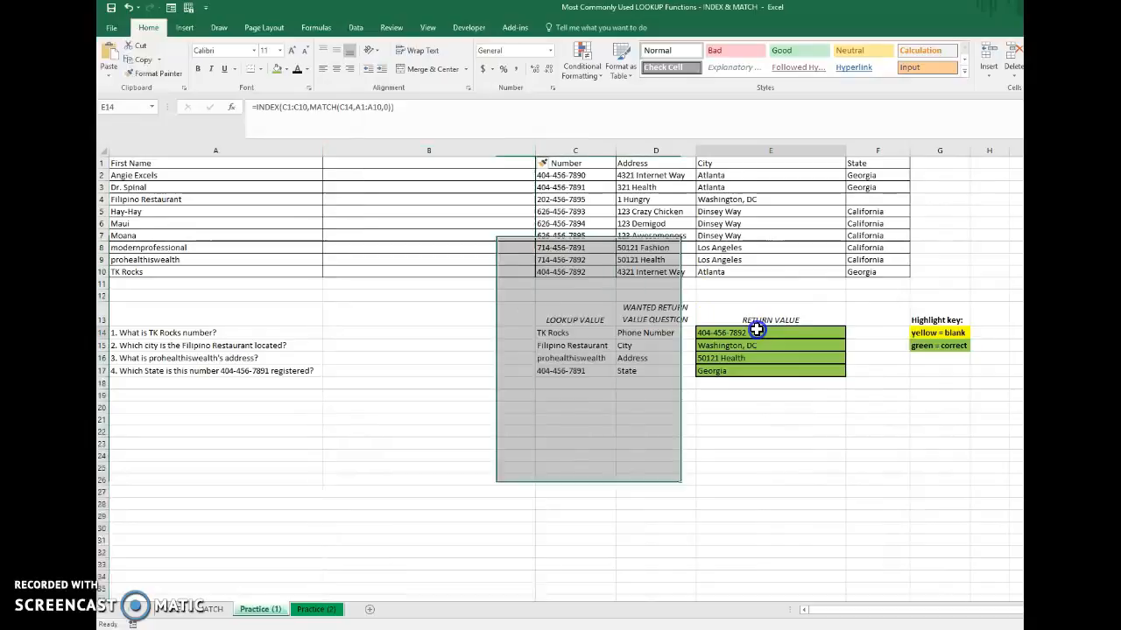